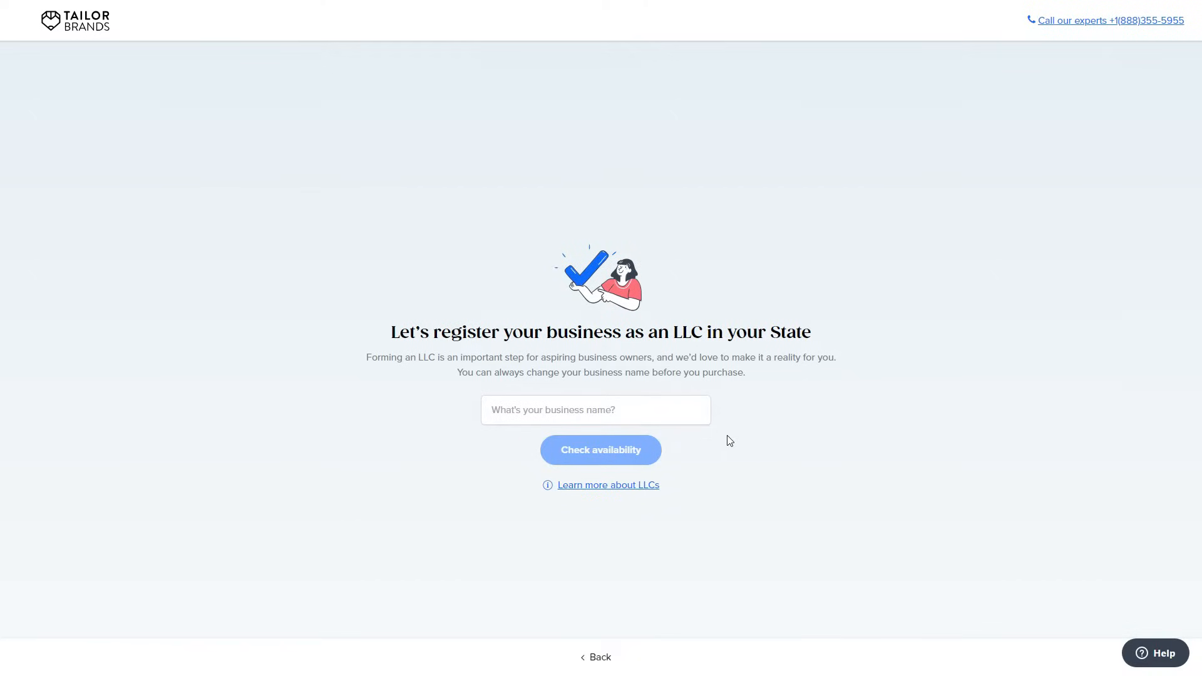
# - Check the availability of the LLC name Jacks Beans and continue past the process overview to the business questionnaire
pyautogui.click(657, 412)
pyautogui.write('Jacxk')
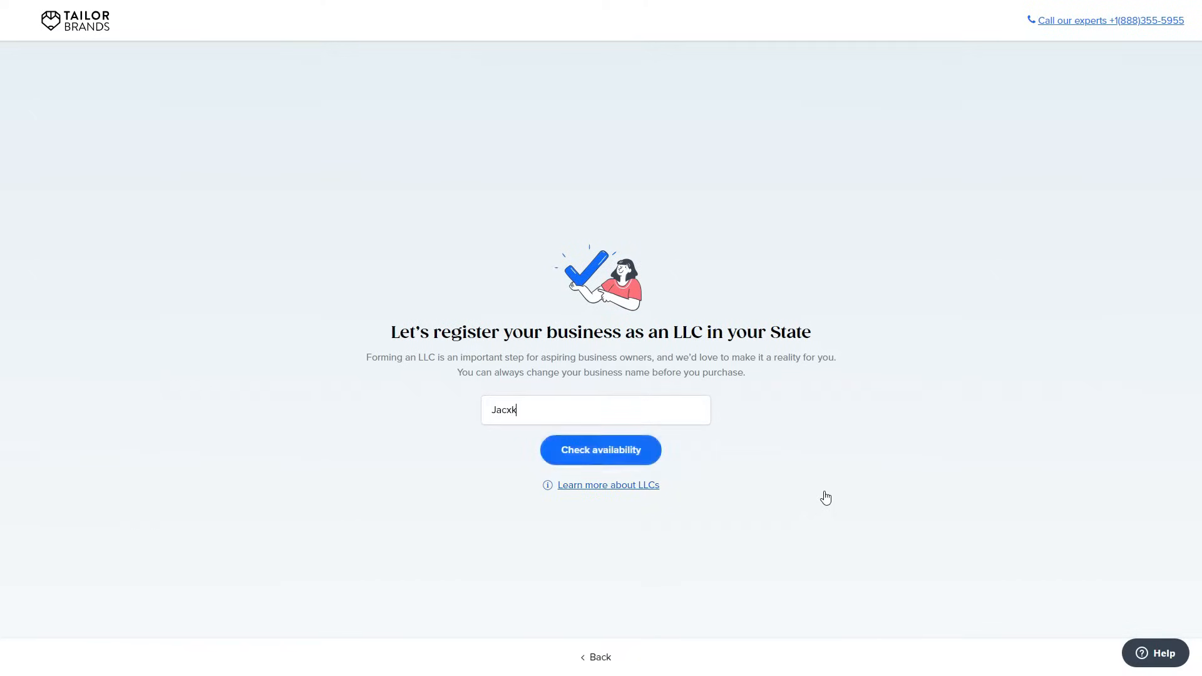
pyautogui.write(' Beans')
pyautogui.click(615, 461)
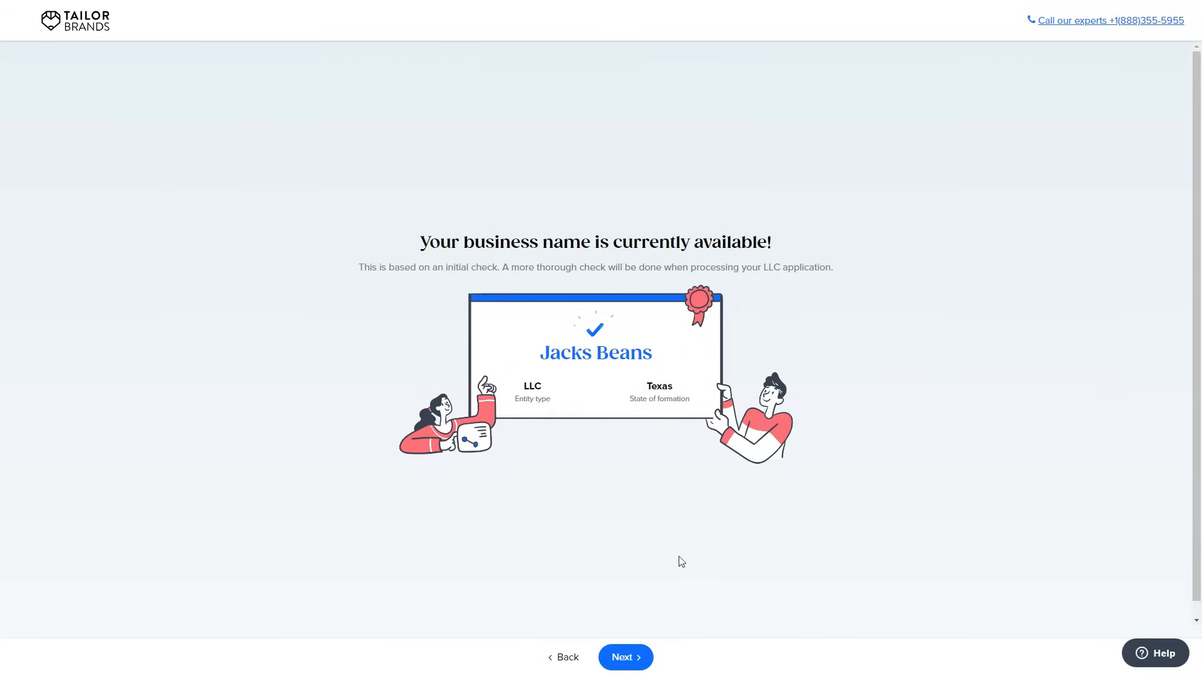
pyautogui.click(631, 658)
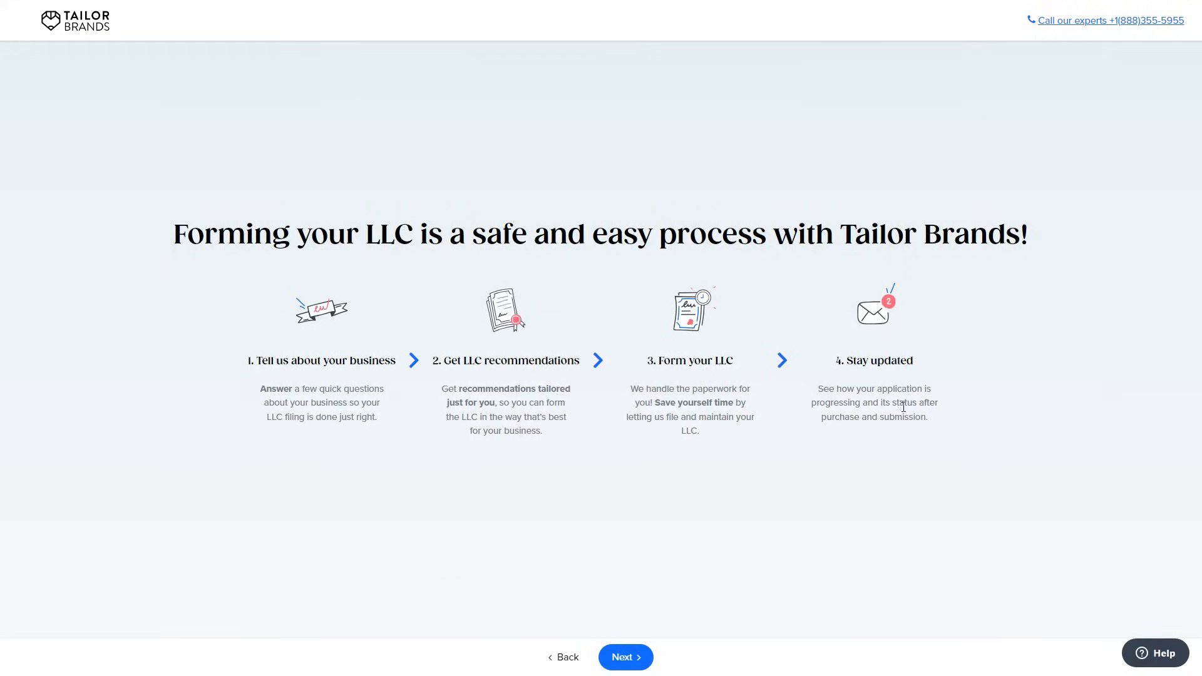
pyautogui.click(623, 658)
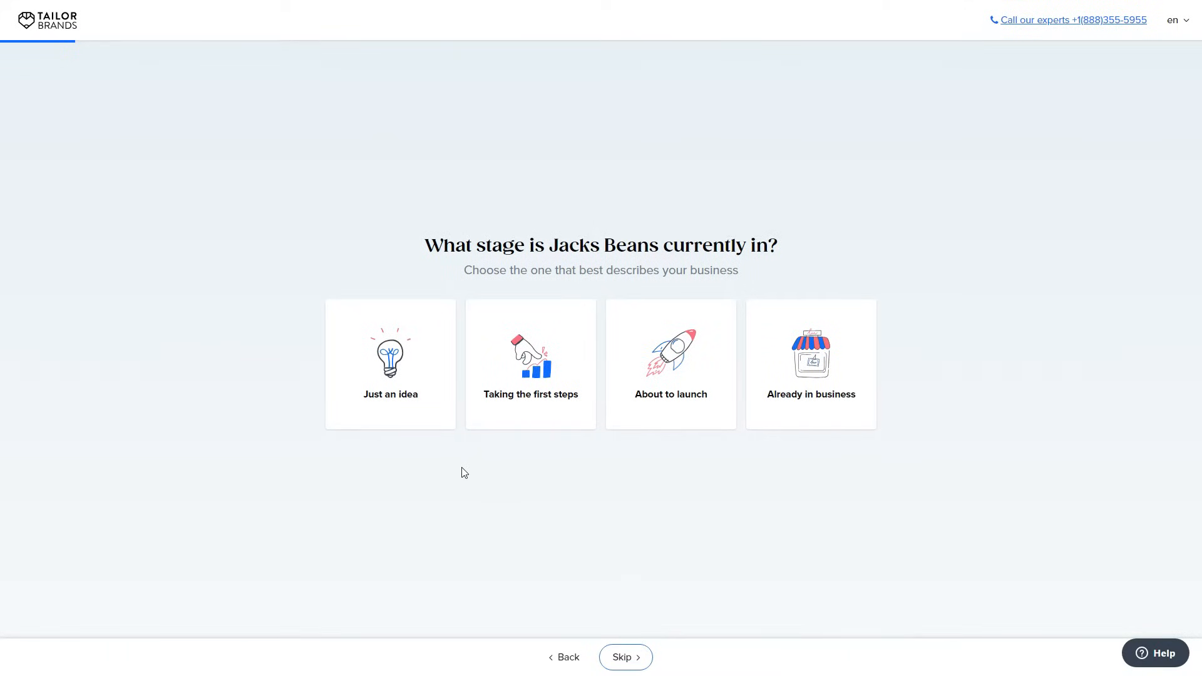
# - Set the business stage to Taking the first steps and the planned launch to As soon as possible
pyautogui.click(528, 411)
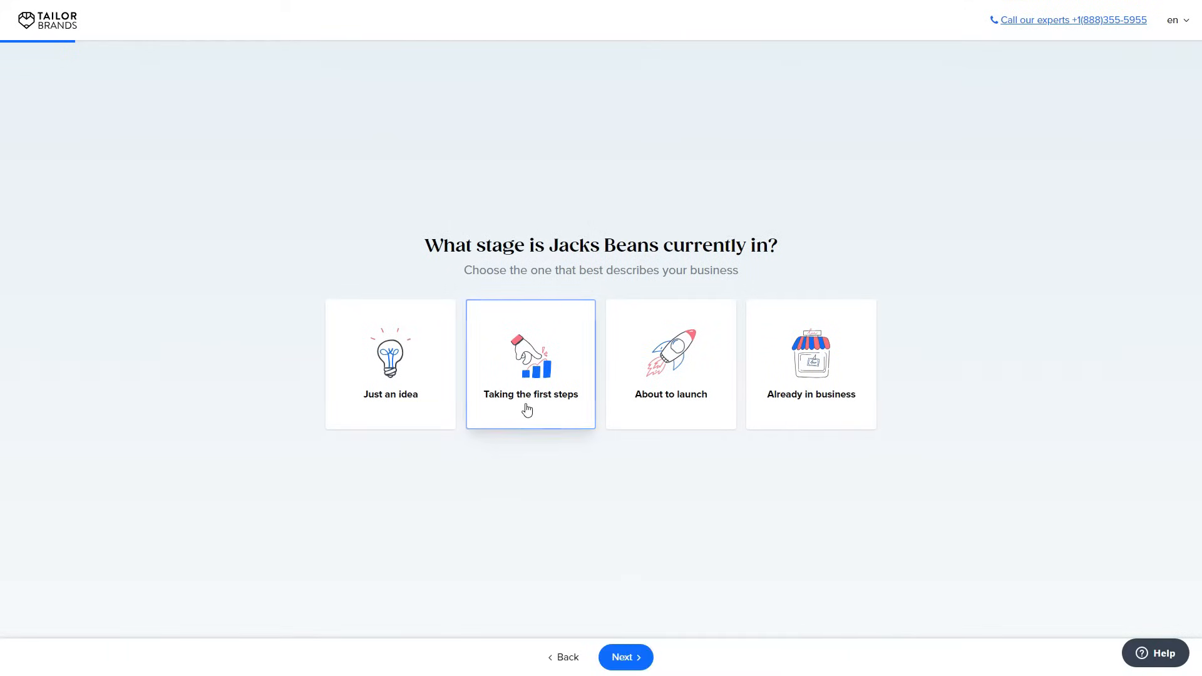
pyautogui.click(635, 658)
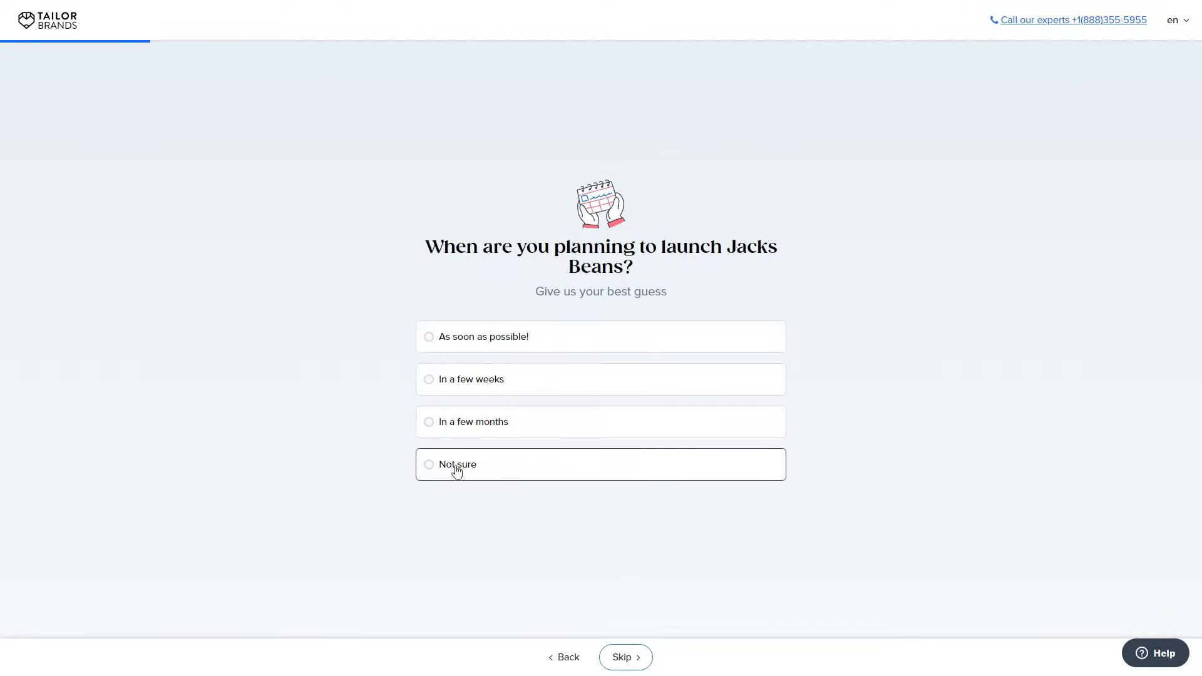
pyautogui.click(545, 349)
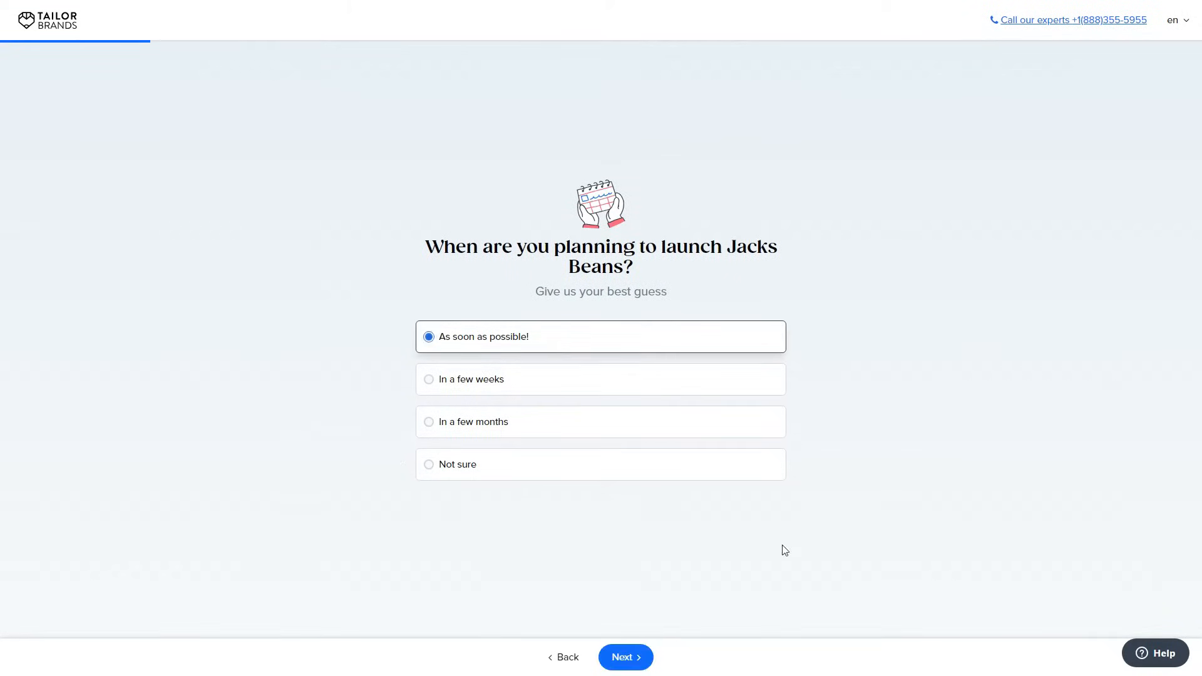
pyautogui.click(635, 663)
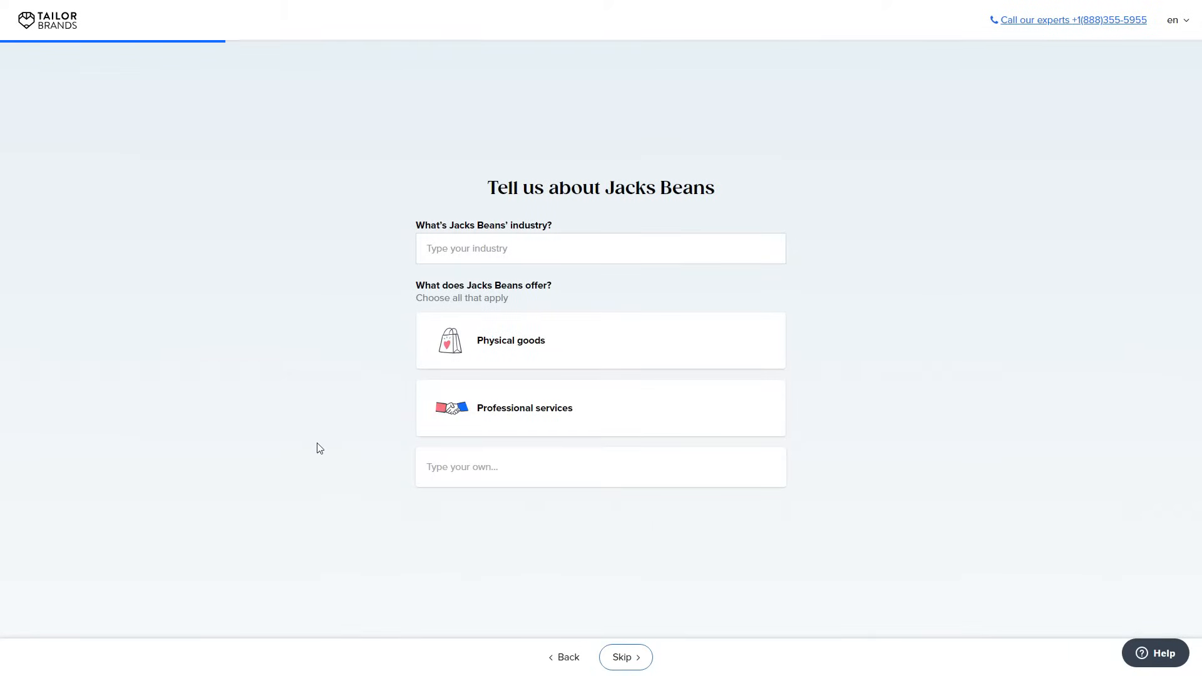
# - Set the industry to Coffee Shop and the offering to Physical goods, and submit these business details
pyautogui.click(541, 251)
pyautogui.write('cofe')
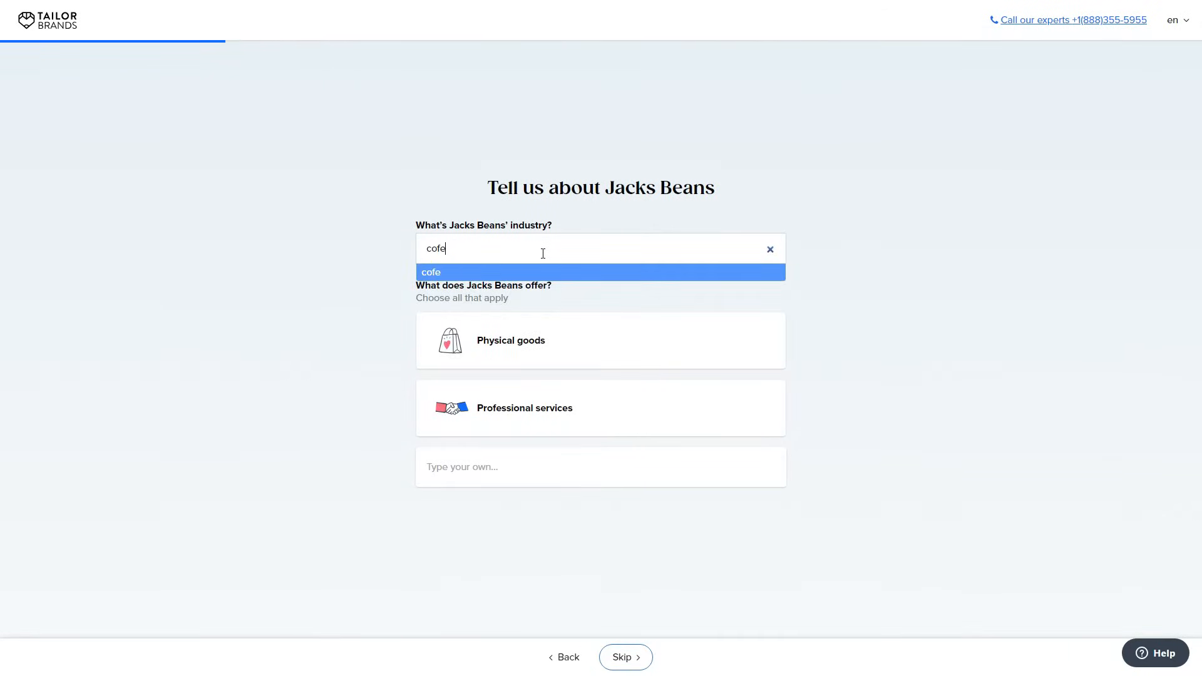
pyautogui.press('BackSpace')
pyautogui.write('fee shop')
pyautogui.click(503, 276)
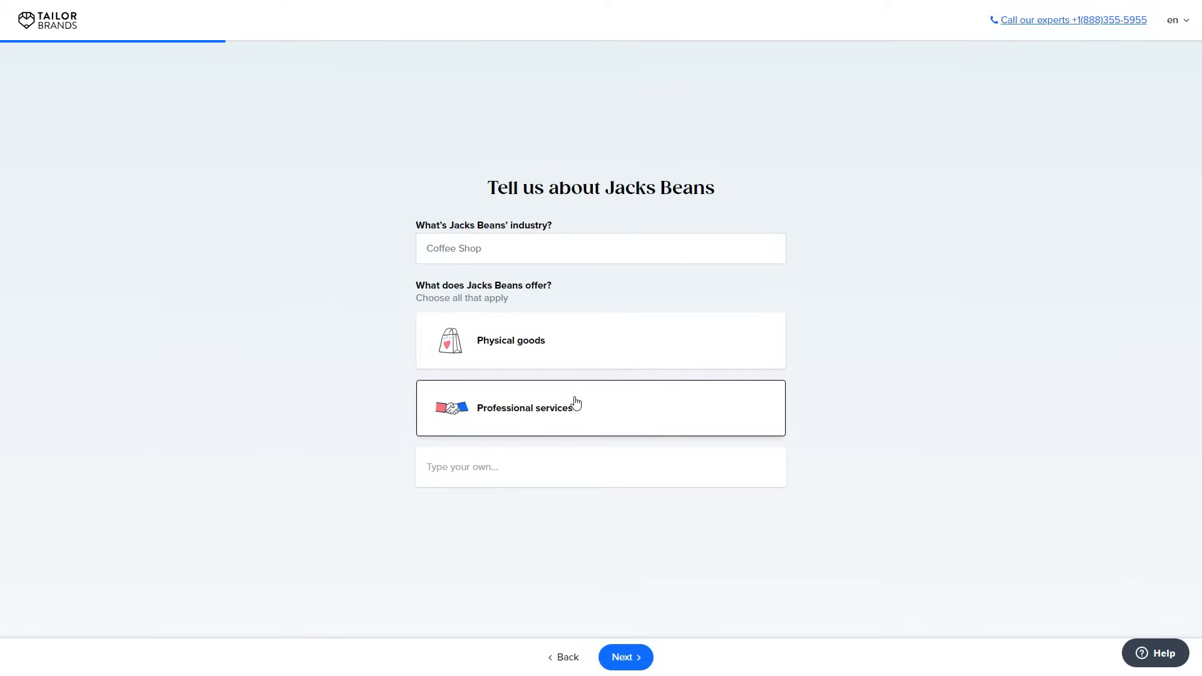
pyautogui.click(592, 347)
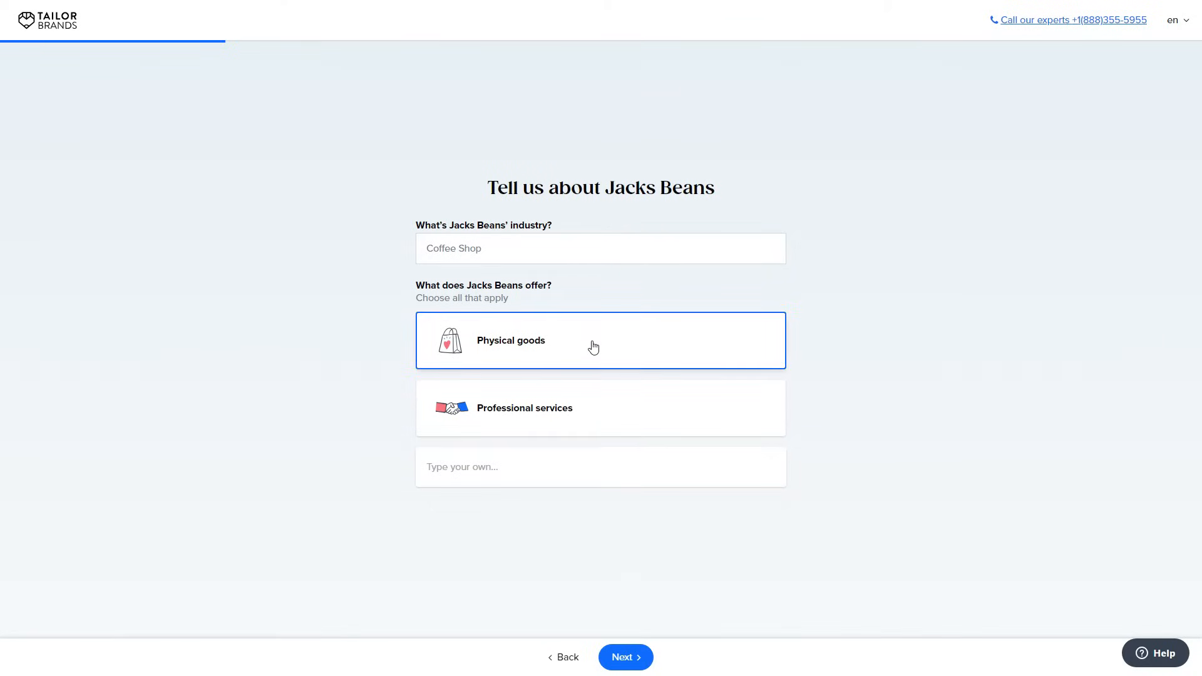
pyautogui.click(634, 657)
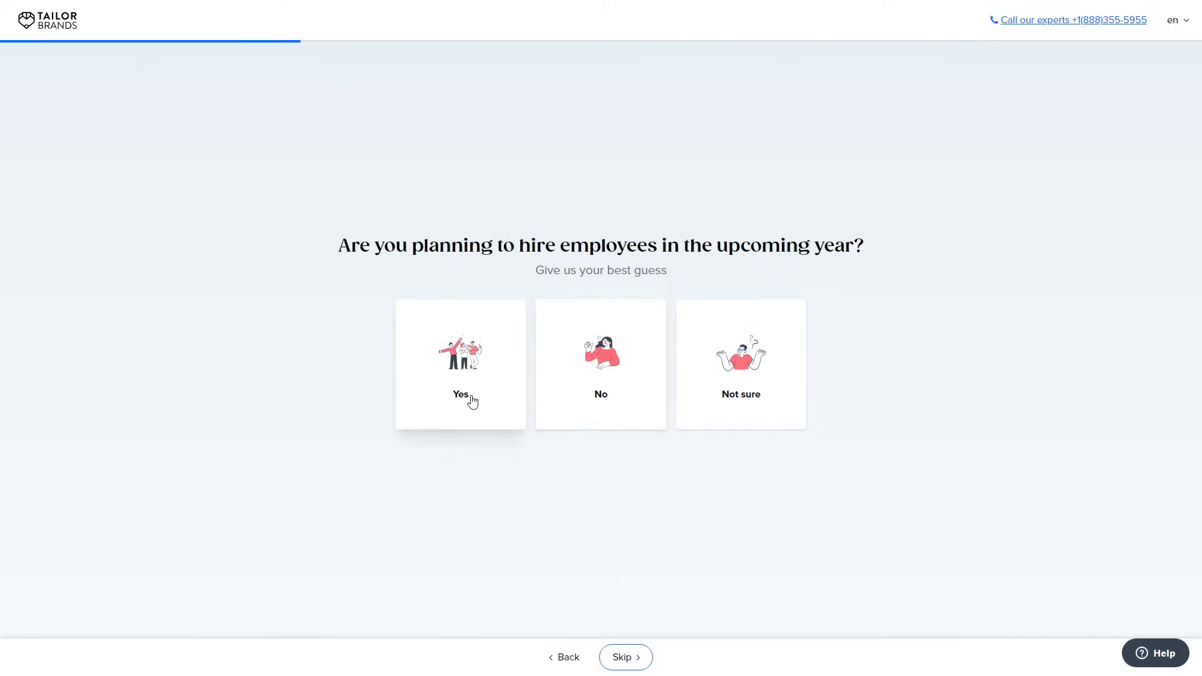
# - Answer Yes to hiring employees in the upcoming year, and enter the business postal code with brick-and-mortar as the place for serving customers
pyautogui.click(474, 402)
pyautogui.click(642, 665)
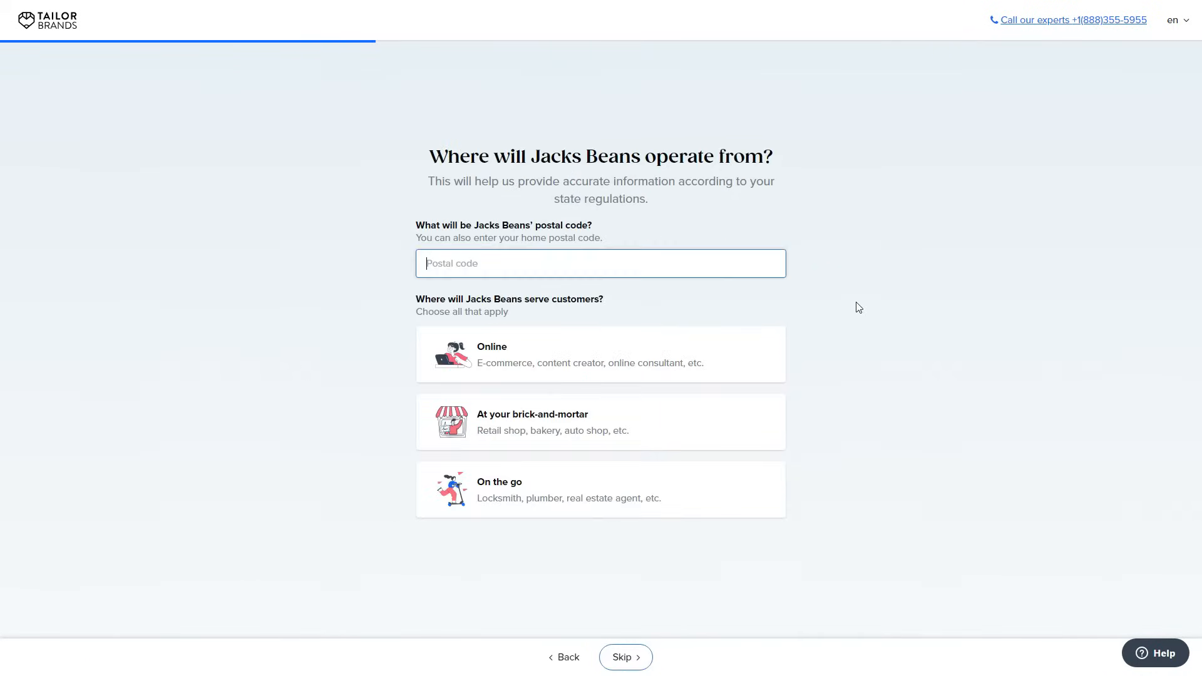
pyautogui.write('60001')
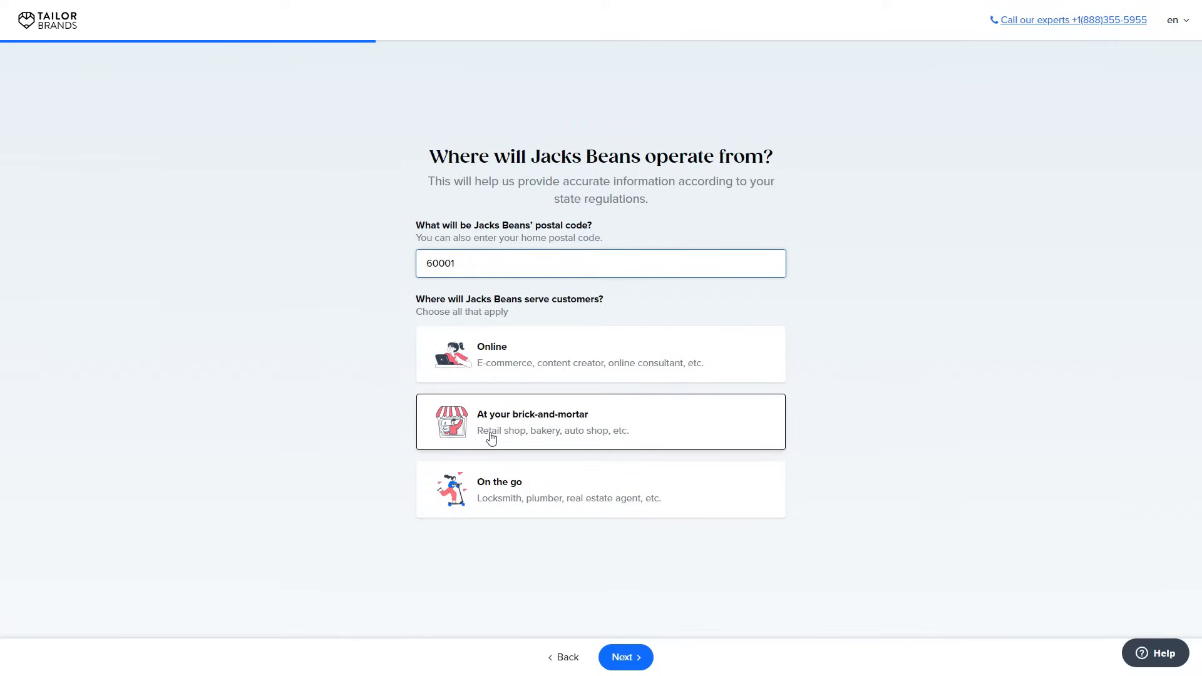
pyautogui.click(639, 426)
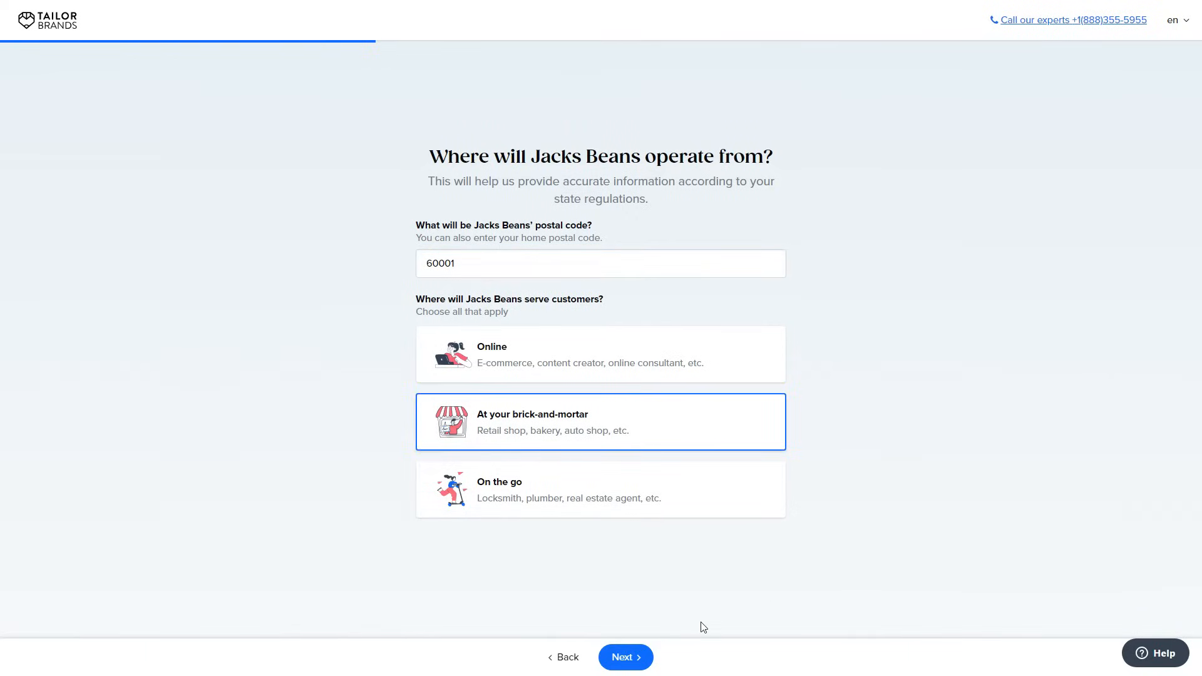
pyautogui.click(646, 666)
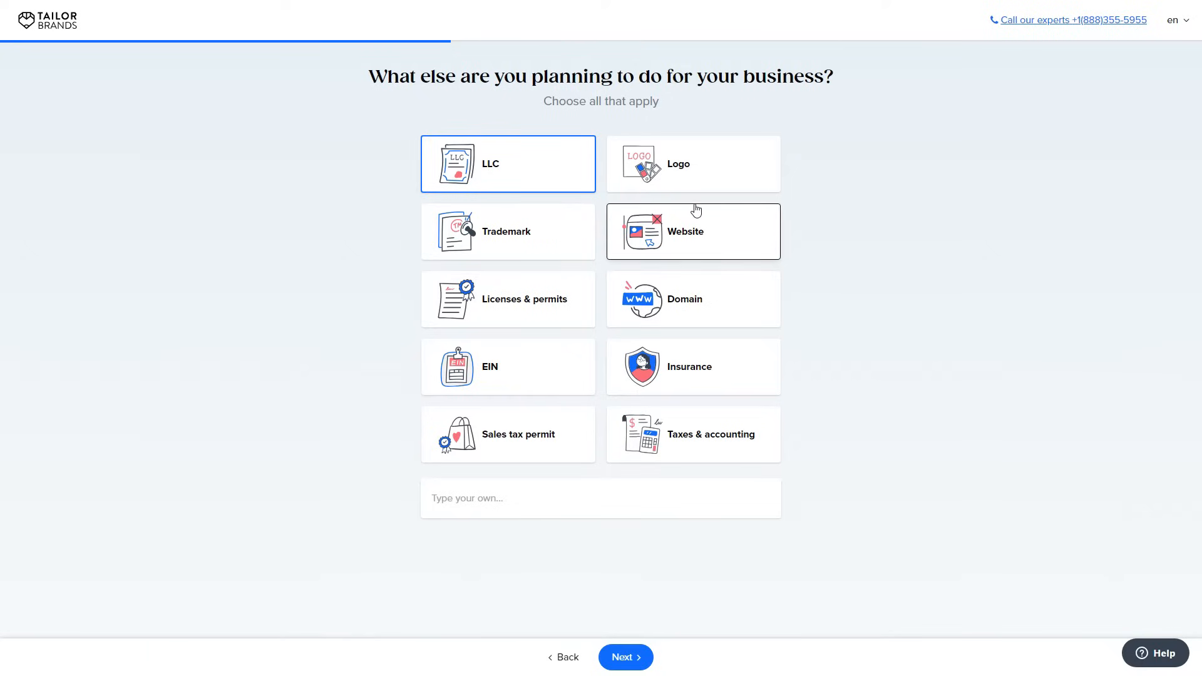
# - Add every remaining planned item to LLC: logo, trademark, website, domain, licenses and permits, EIN, insurance, taxes and accounting, and sales tax permit
pyautogui.click(630, 183)
pyautogui.click(553, 236)
pyautogui.click(672, 250)
pyautogui.click(676, 301)
pyautogui.click(555, 313)
pyautogui.click(551, 370)
pyautogui.click(668, 375)
pyautogui.click(675, 435)
pyautogui.click(555, 438)
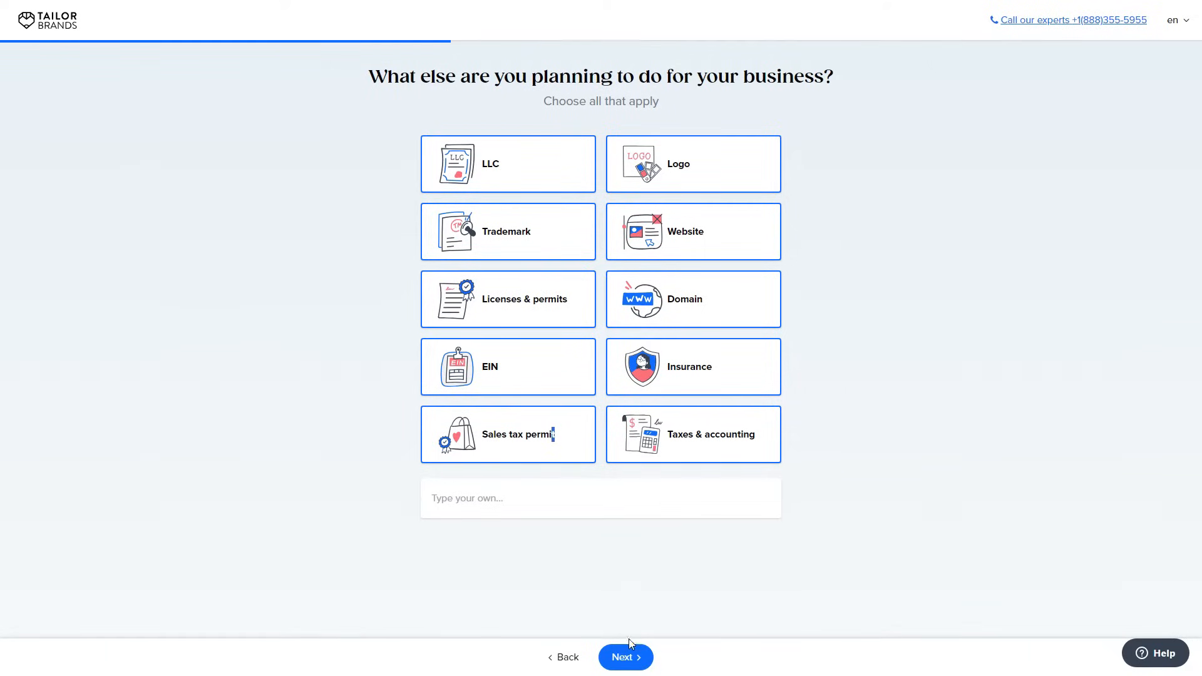
pyautogui.click(627, 658)
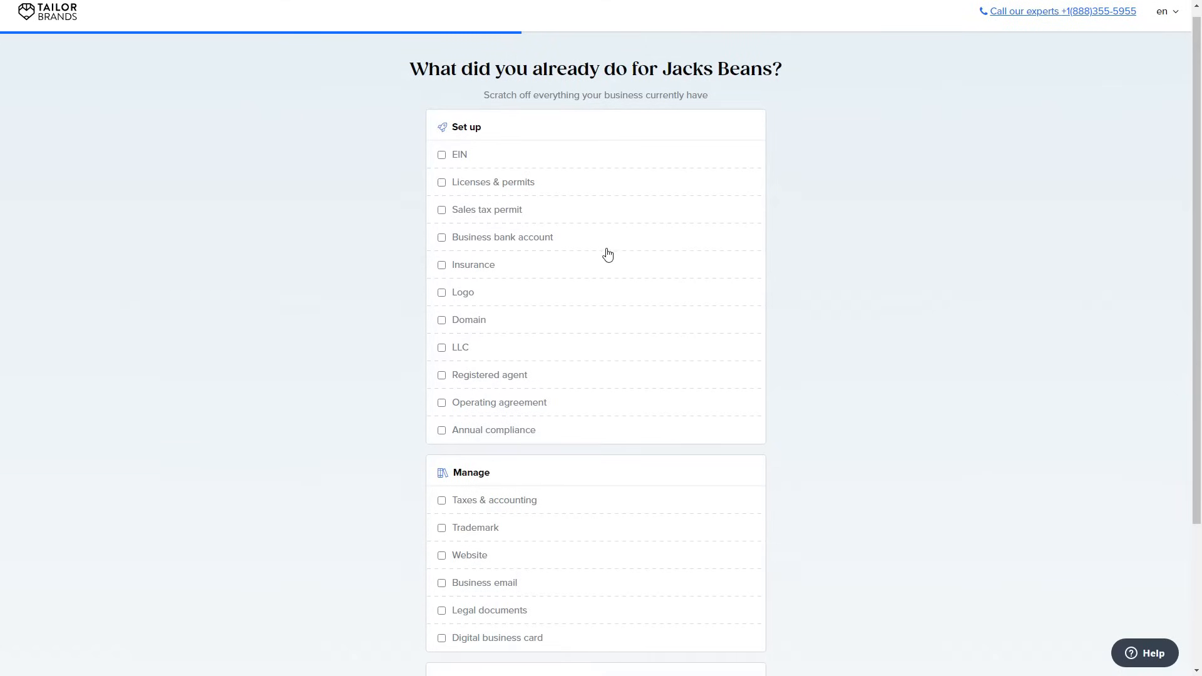
# - Mark None of the above for what the business already has, and submit the prefilled contact information
pyautogui.scroll(-3, 591, 255)
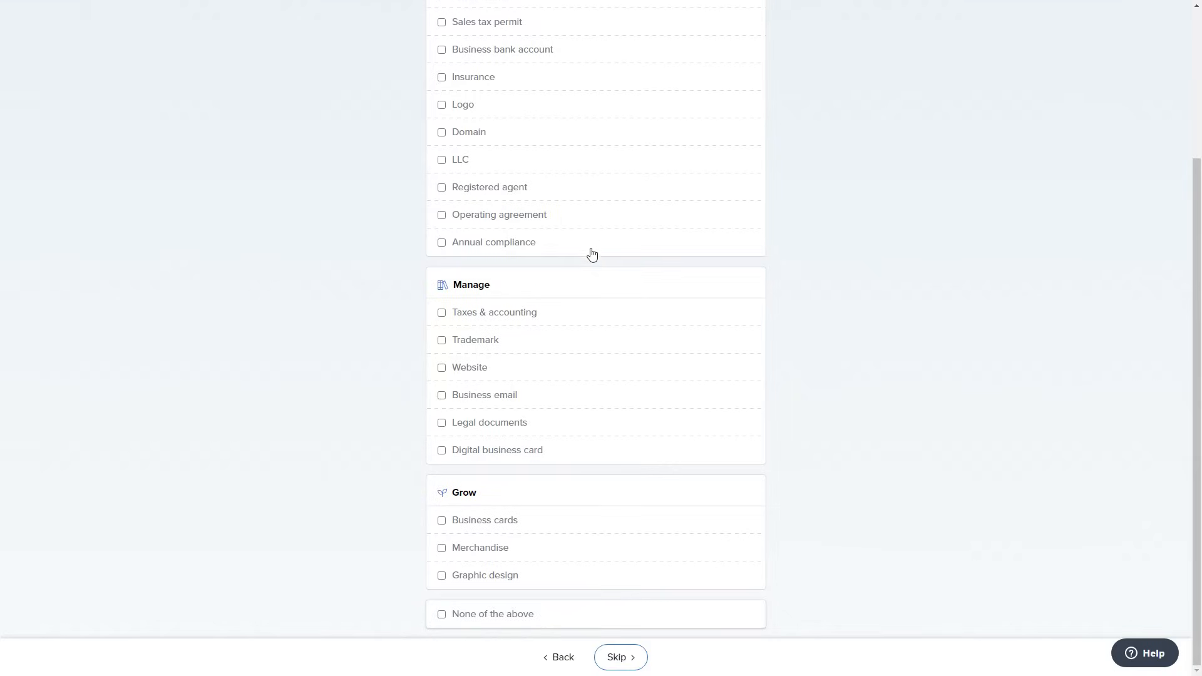
pyautogui.click(460, 615)
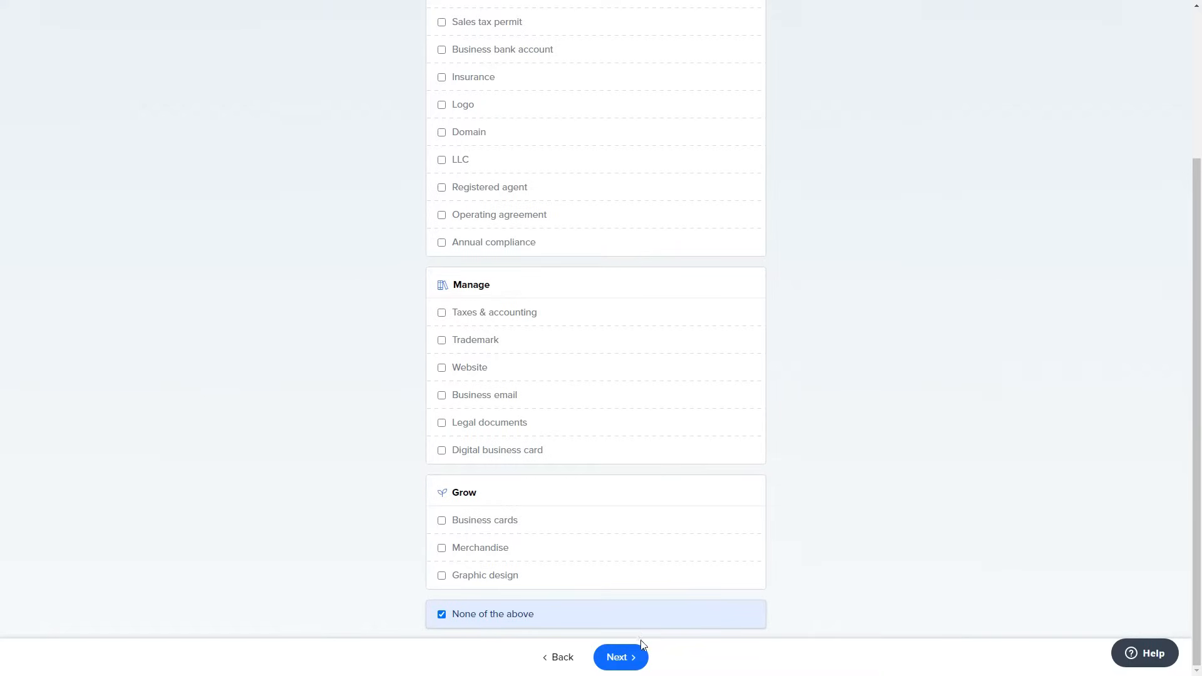
pyautogui.click(638, 659)
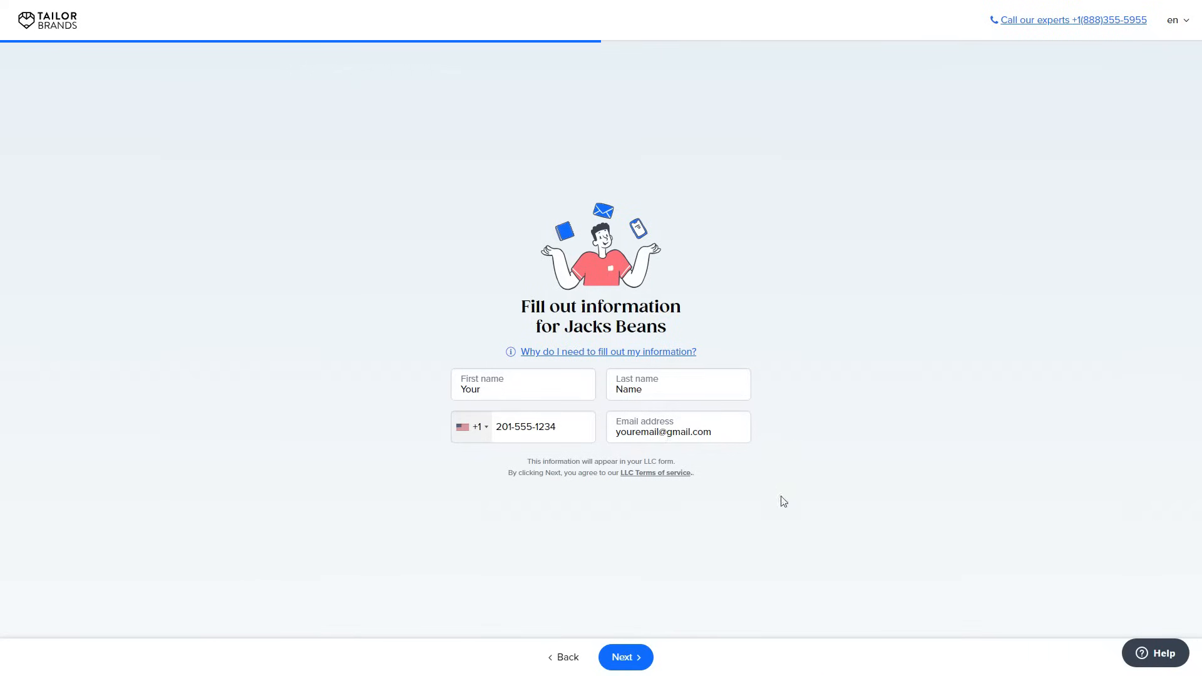
pyautogui.click(642, 659)
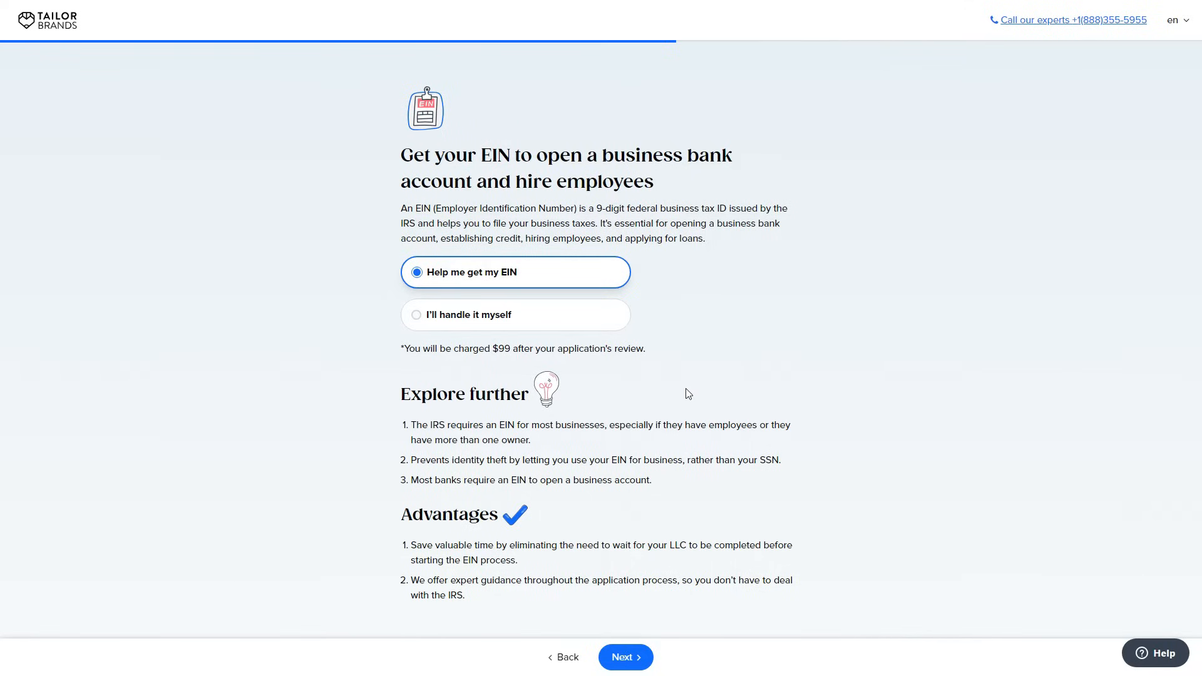
# - Accept help with getting the EIN and assign Tailor Brands as the registered agent
pyautogui.click(642, 665)
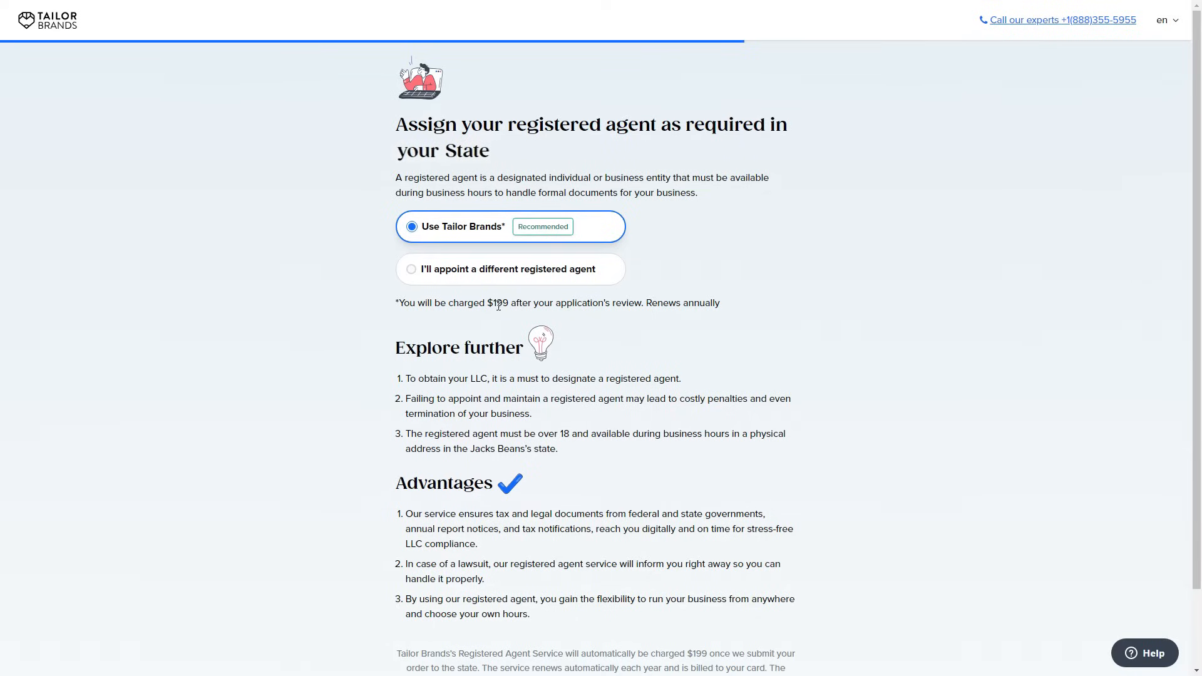
pyautogui.scroll(-1, 797, 282)
pyautogui.scroll(1, 658, 282)
pyautogui.scroll(-3, 711, 520)
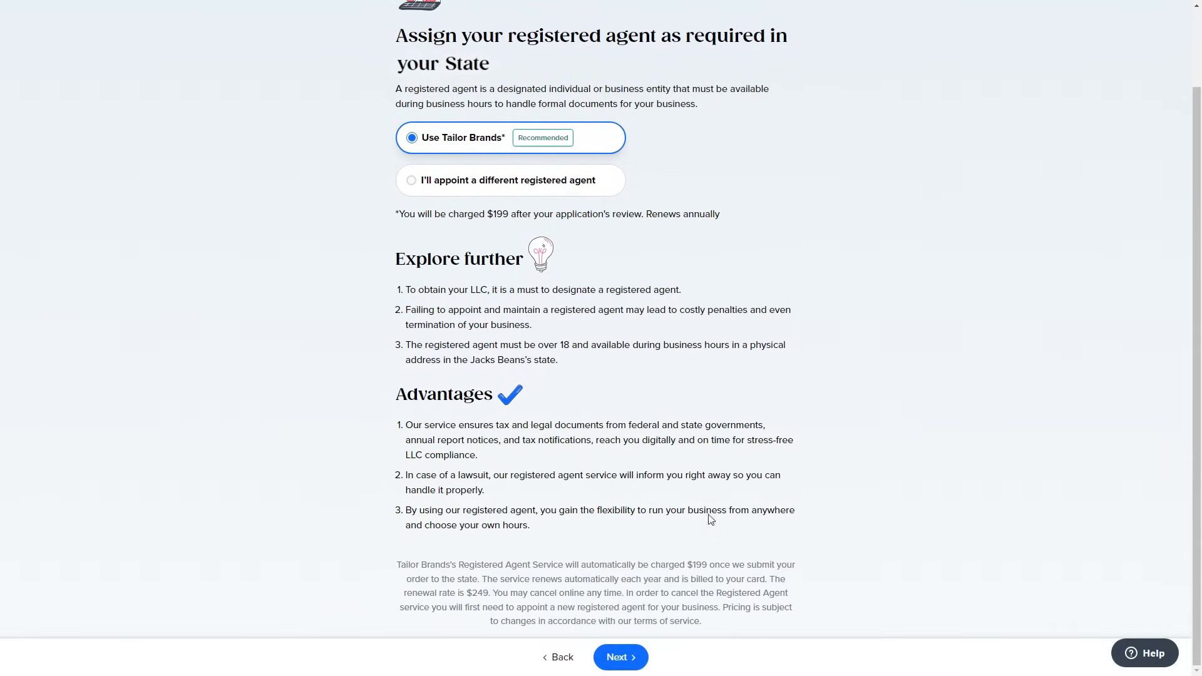
pyautogui.click(620, 657)
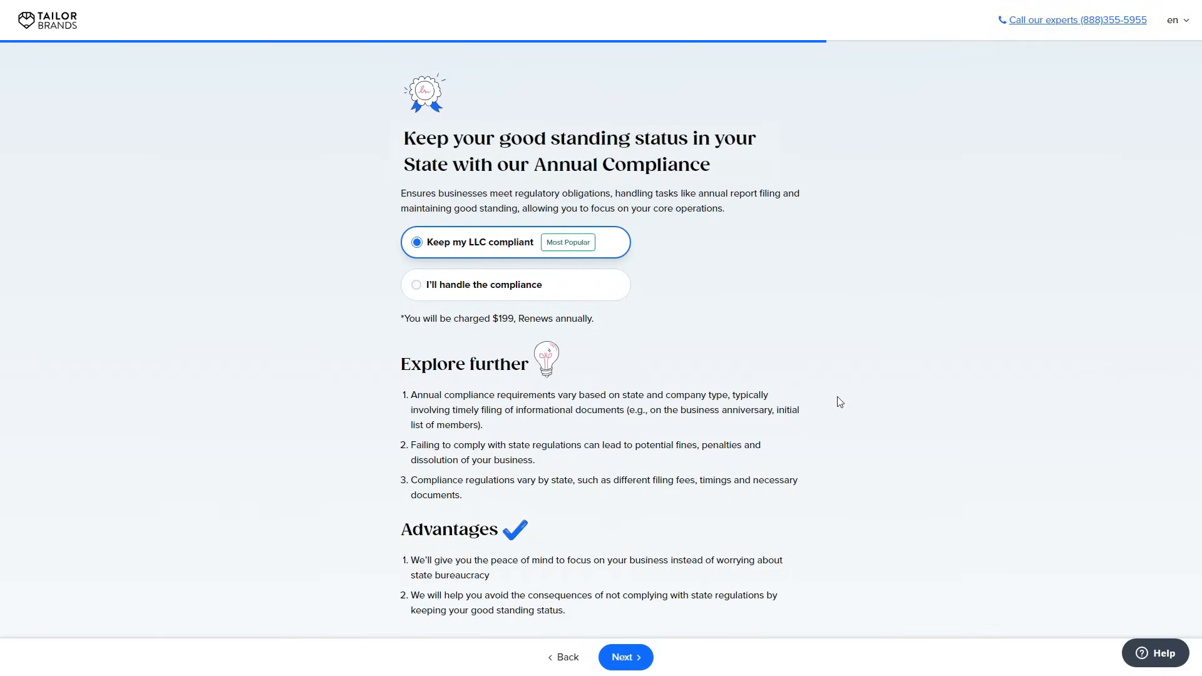
# - Accept the offered extras: annual compliance, branding toolkit, 2-day expedited filing, operating agreement and a free Mercury business bank account
pyautogui.click(638, 660)
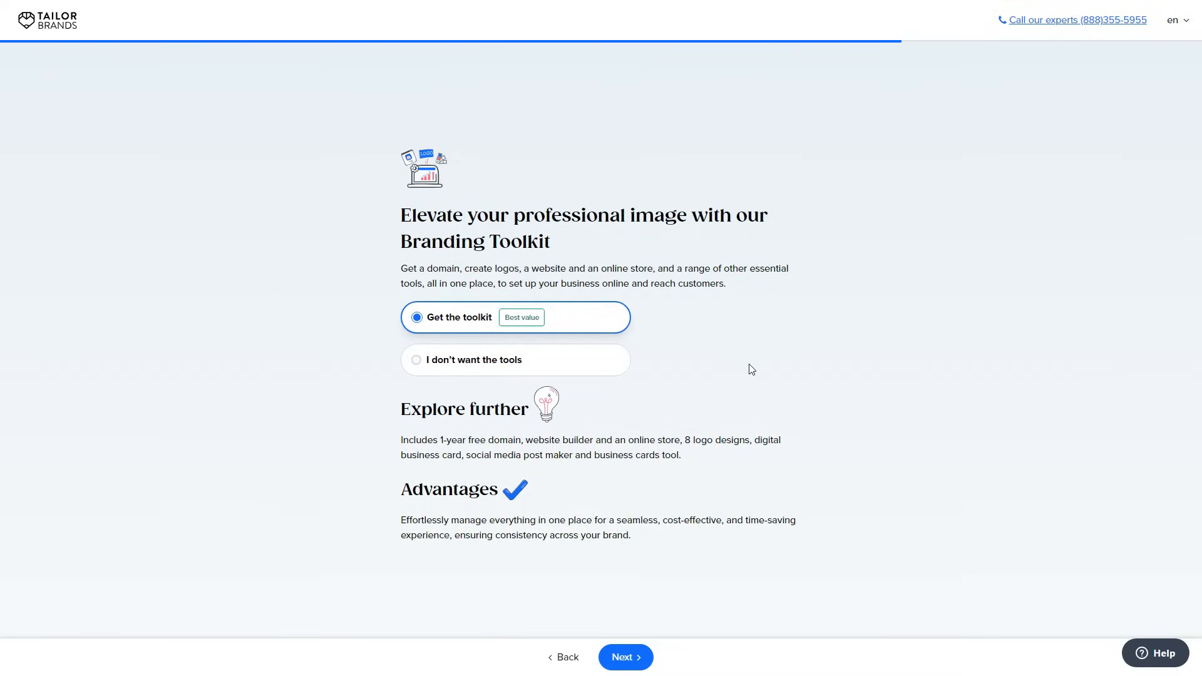
pyautogui.click(645, 662)
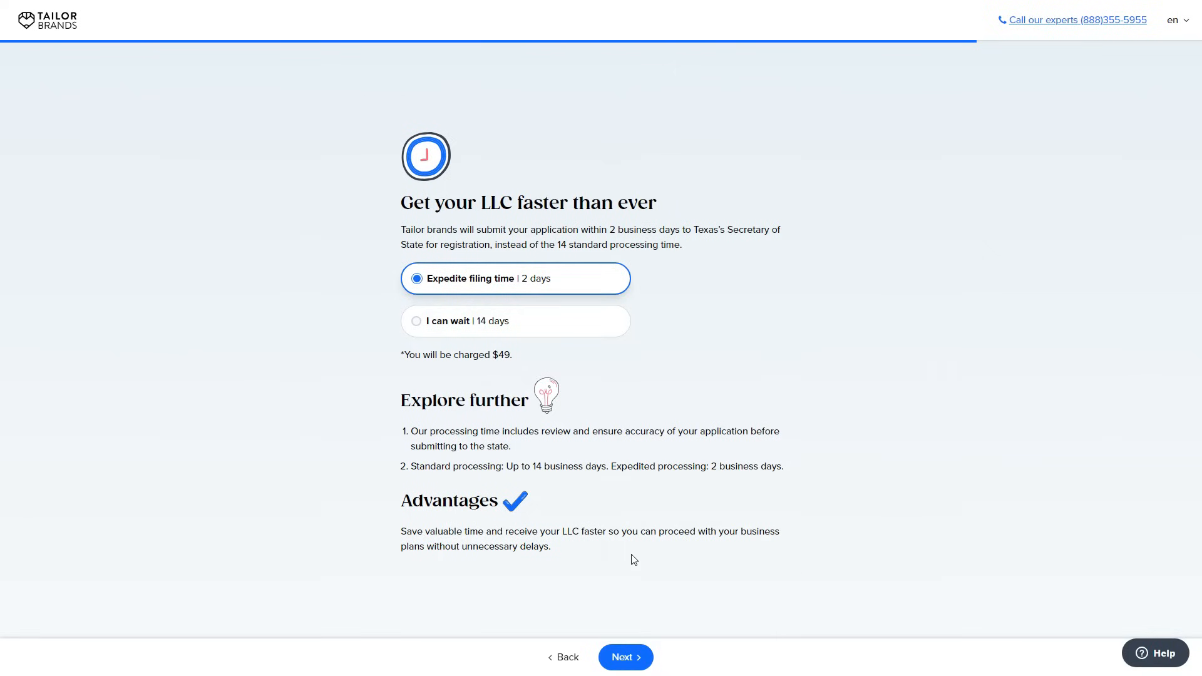
pyautogui.click(640, 657)
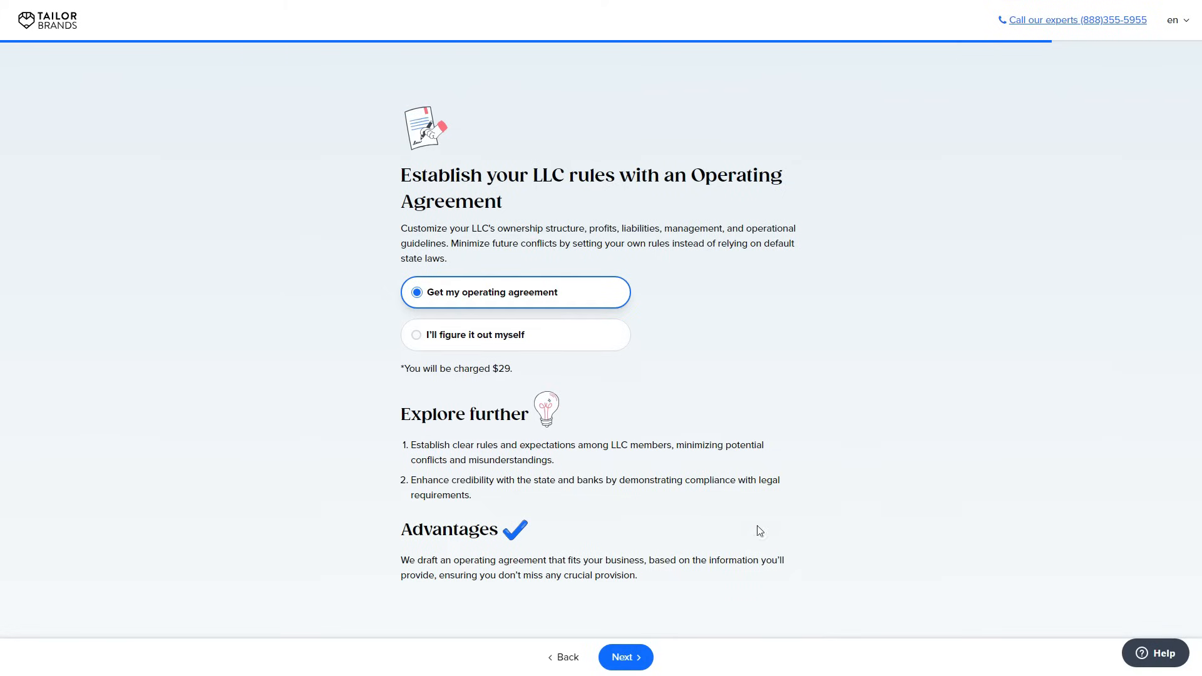
pyautogui.click(645, 659)
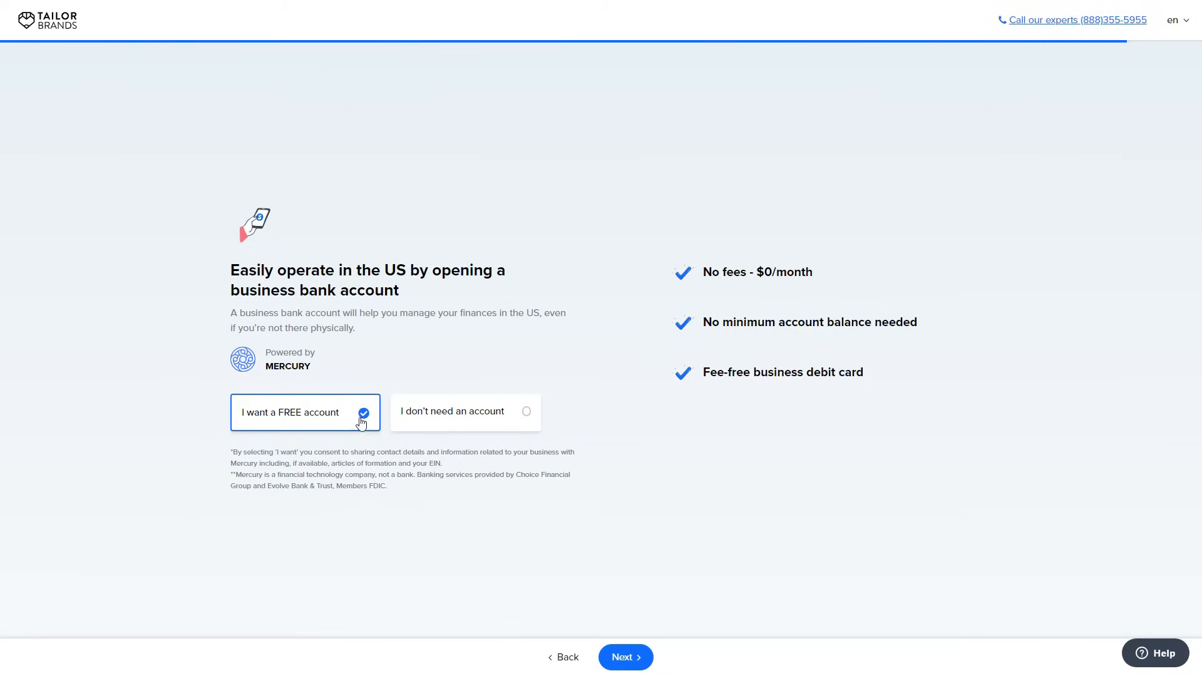
pyautogui.click(640, 665)
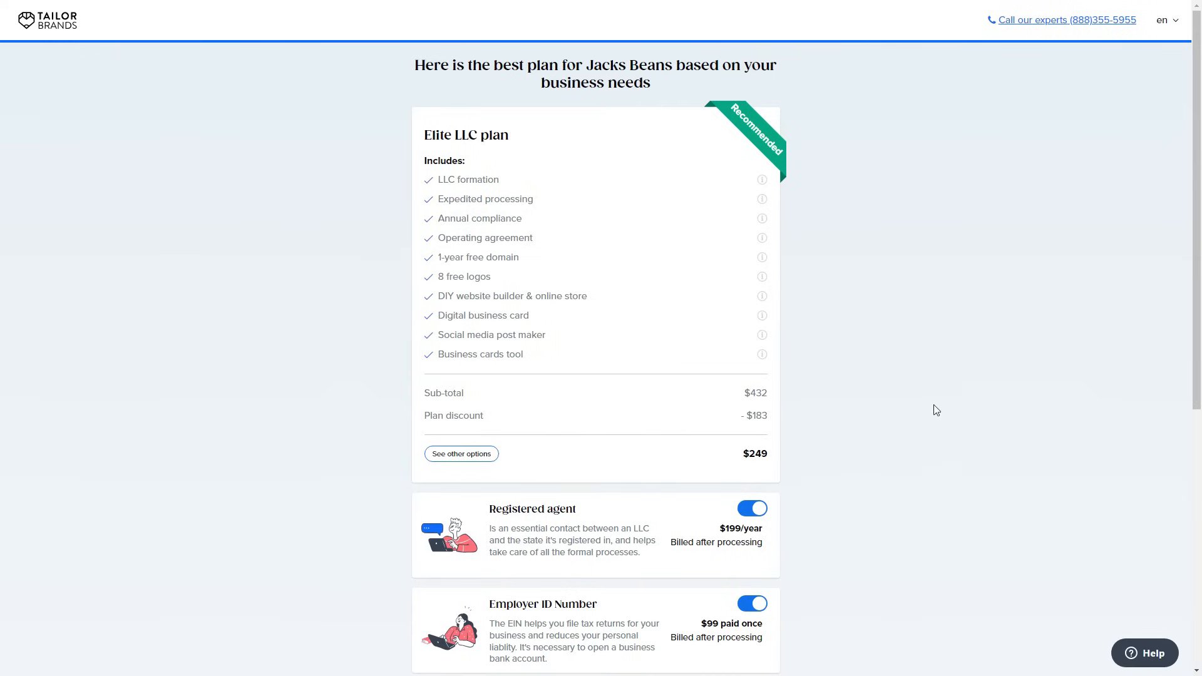
# - Review what the recommended Elite LLC plan includes, along with its add-ons, state fee and total price
pyautogui.scroll(-4, 821, 377)
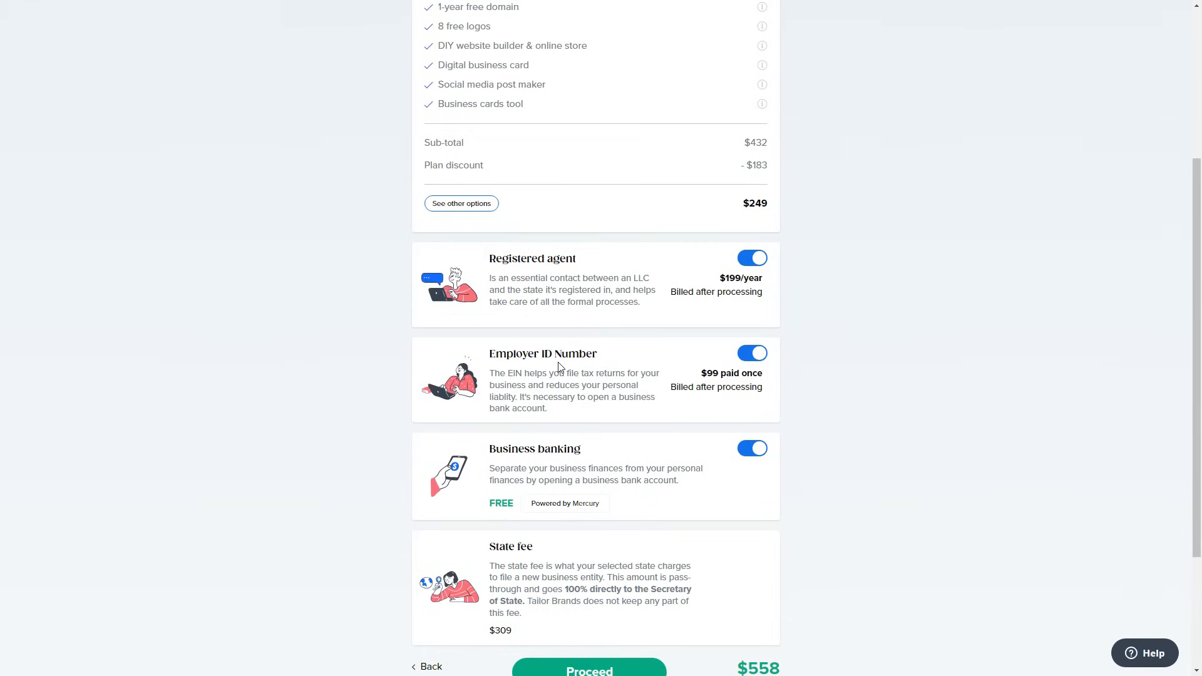
pyautogui.scroll(-1, 559, 370)
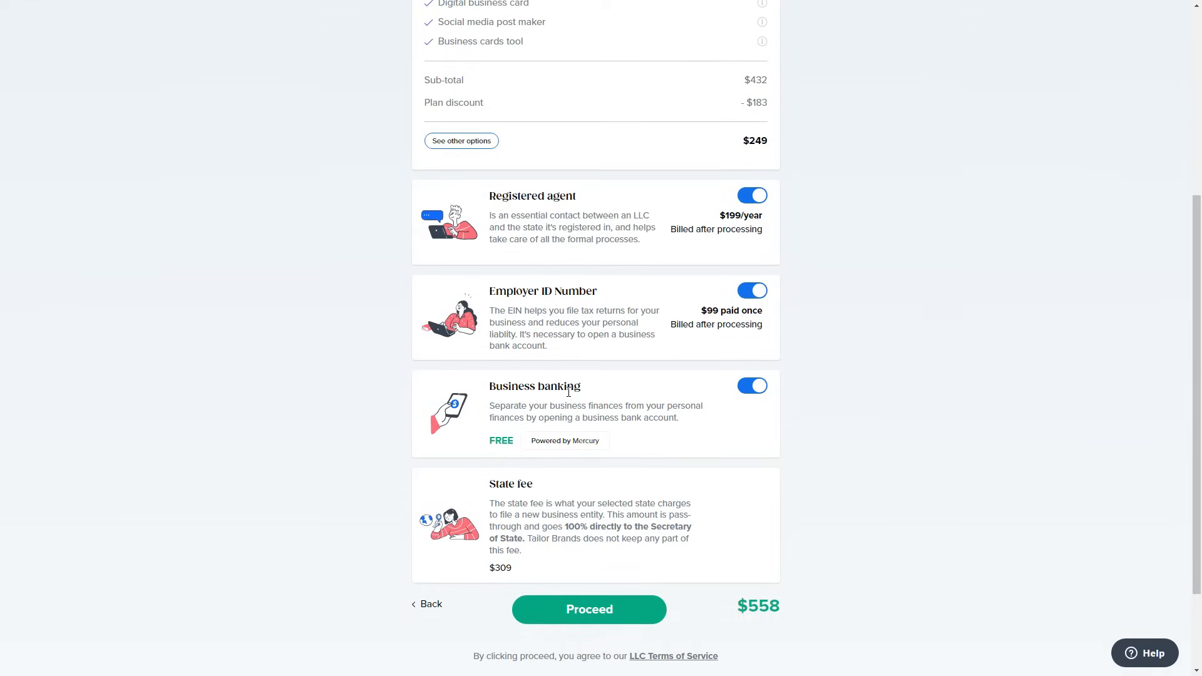
pyautogui.scroll(-2, 733, 438)
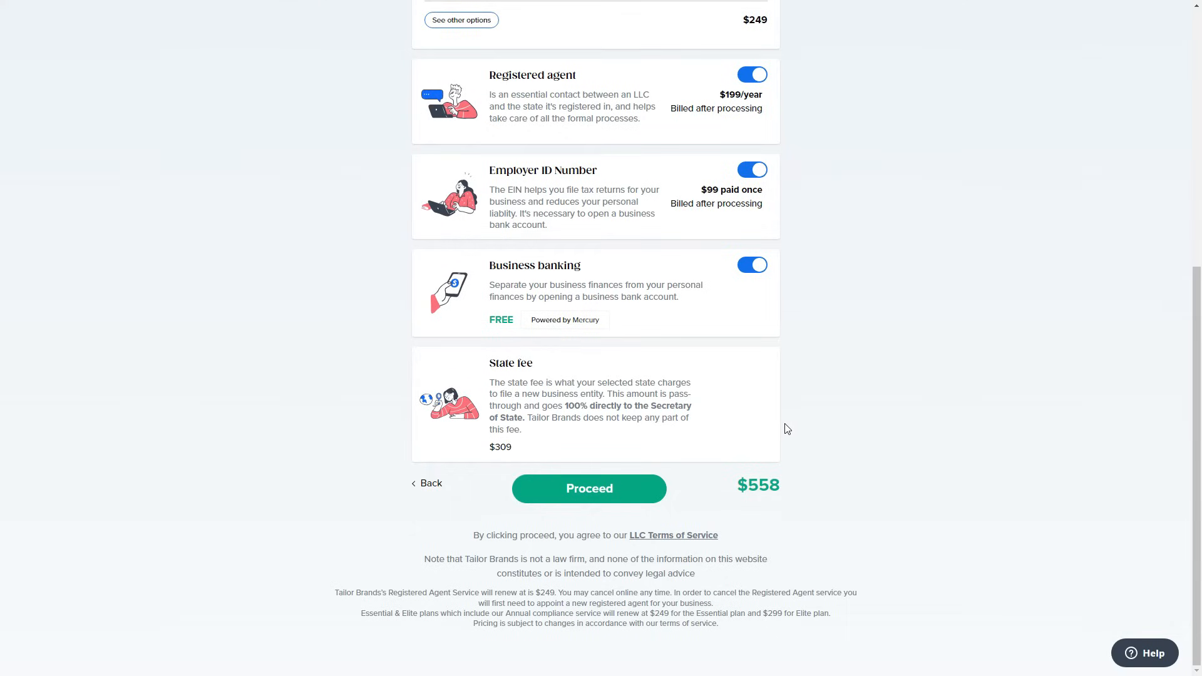
pyautogui.scroll(7, 788, 430)
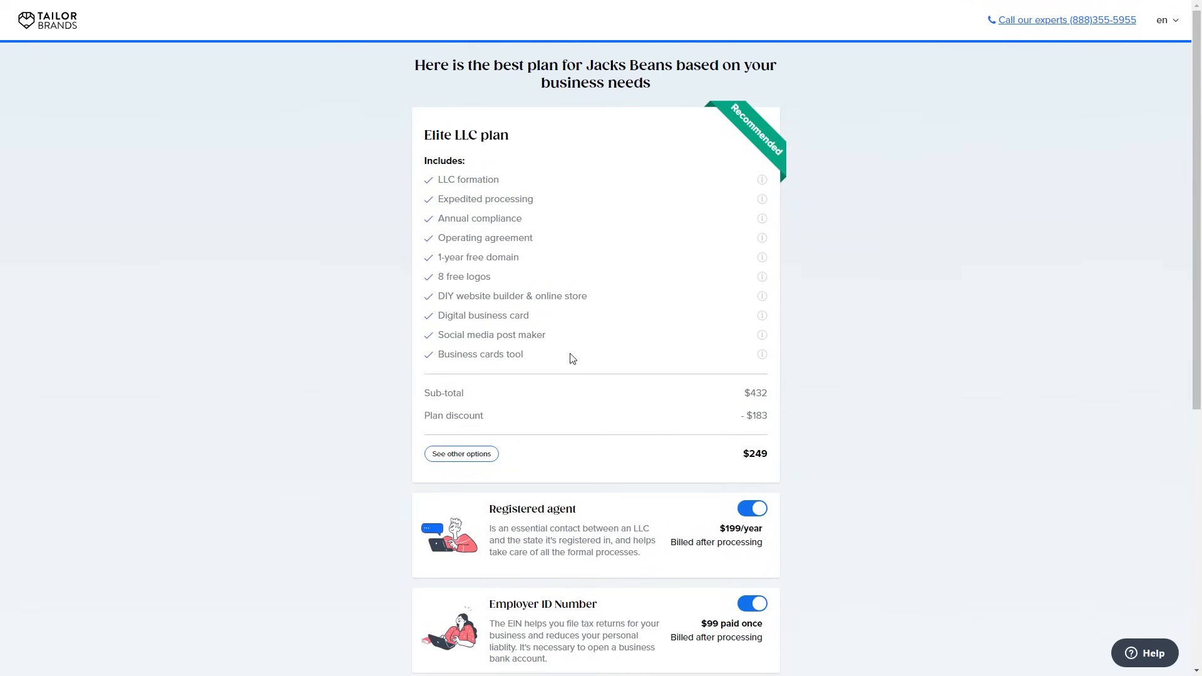
pyautogui.scroll(-5, 572, 358)
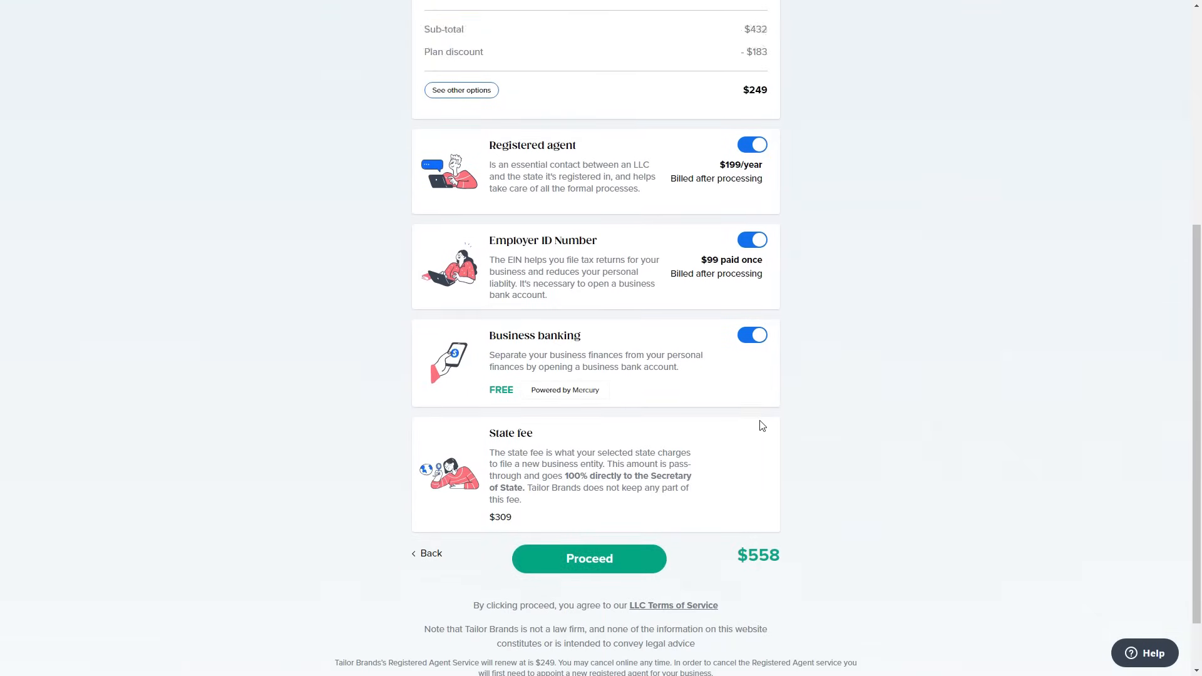
# - Open the other plan options and compare the prices and included services of the Lite, Essential and Elite plans
pyautogui.scroll(6, 758, 426)
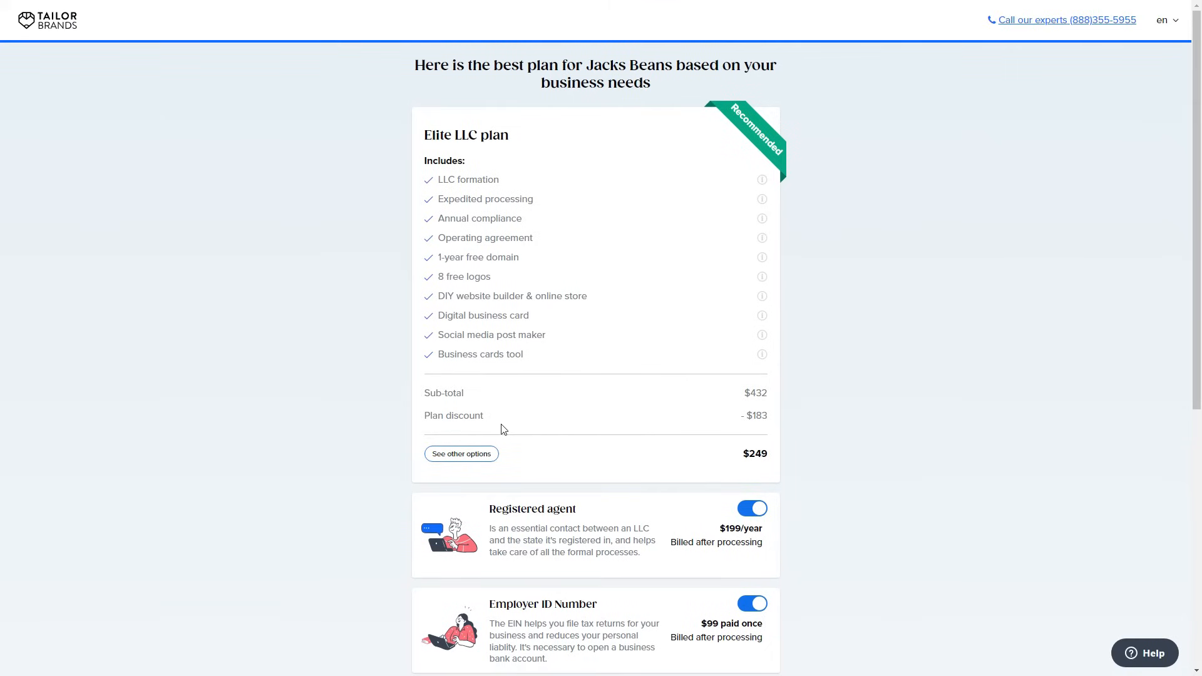
pyautogui.click(457, 456)
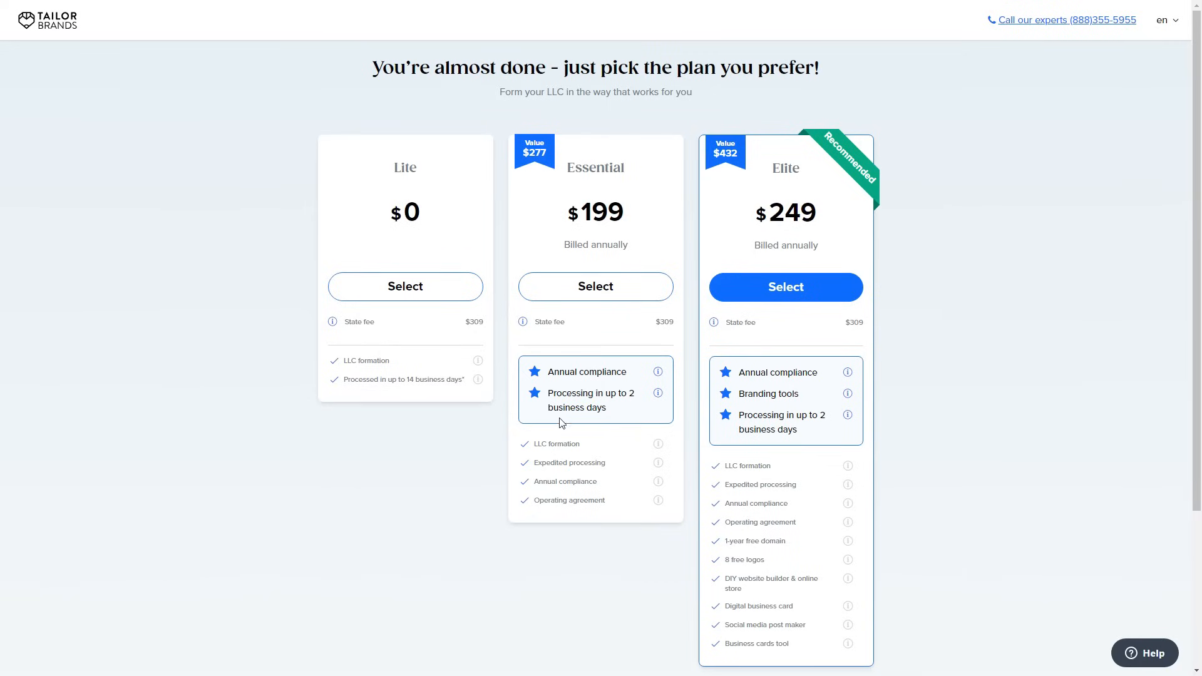
pyautogui.scroll(-1, 619, 419)
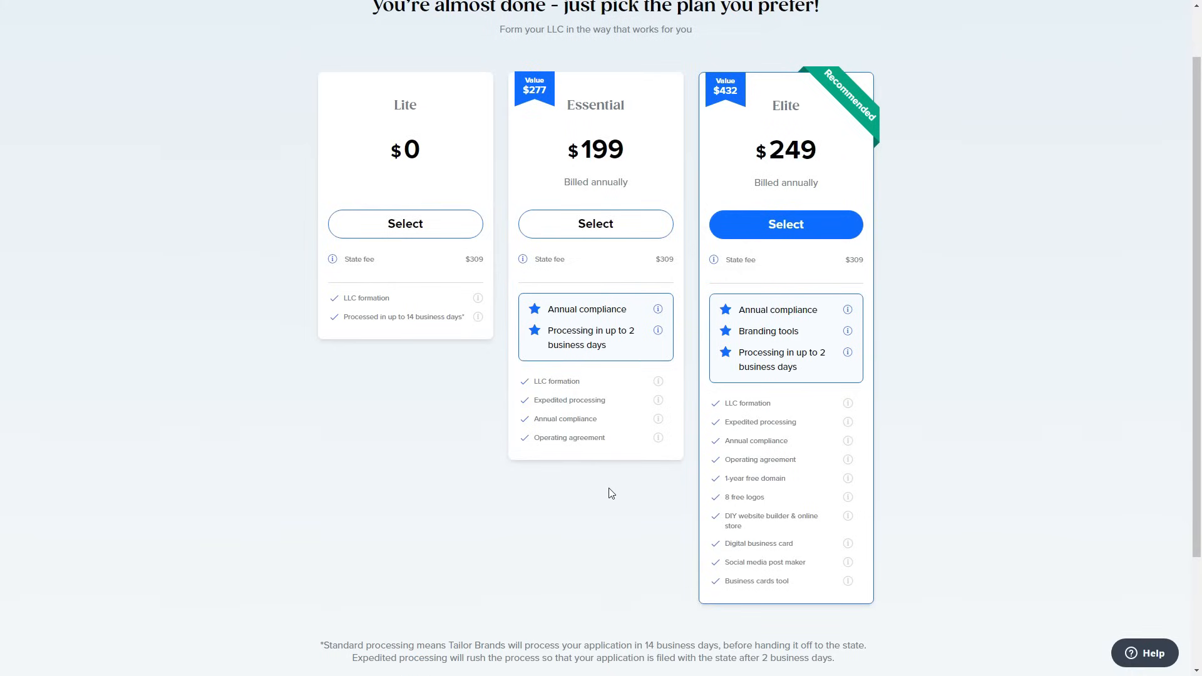
pyautogui.scroll(1, 827, 451)
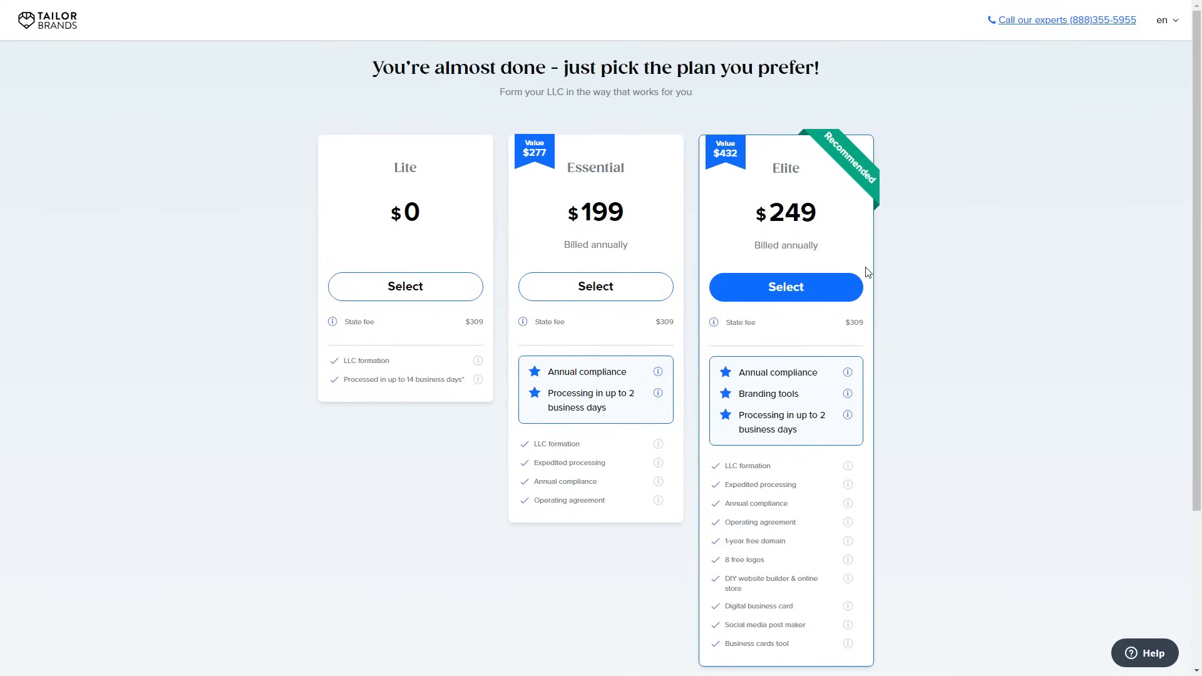
pyautogui.scroll(-2, 897, 362)
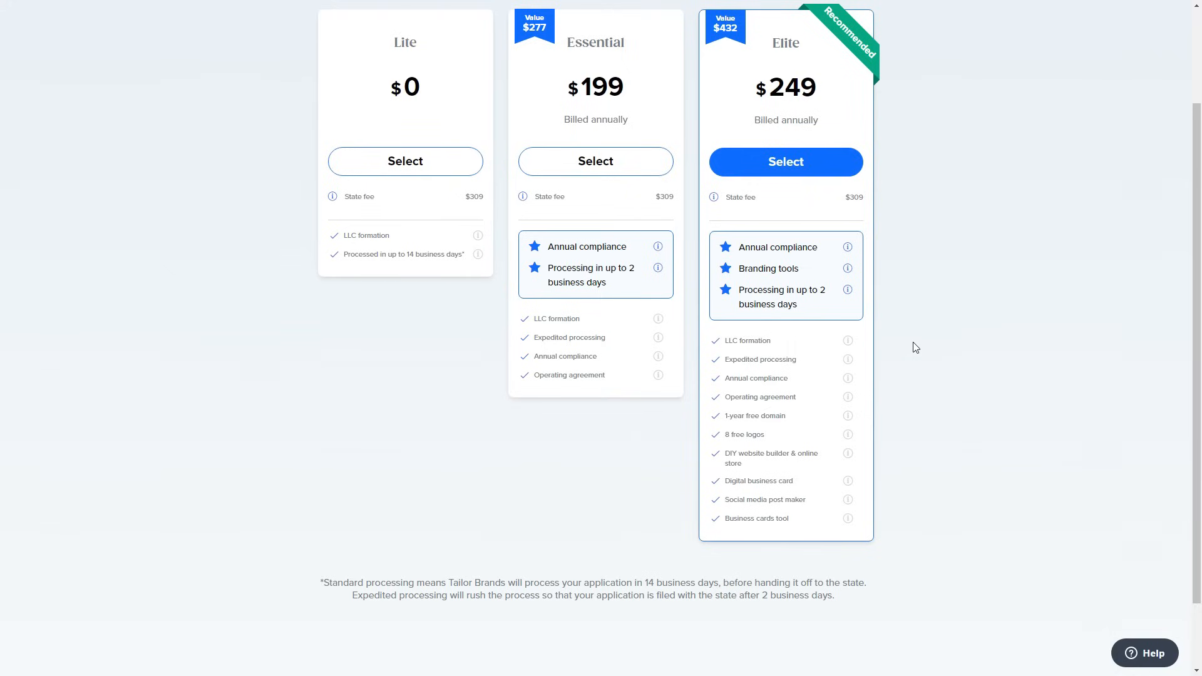
pyautogui.scroll(2, 915, 347)
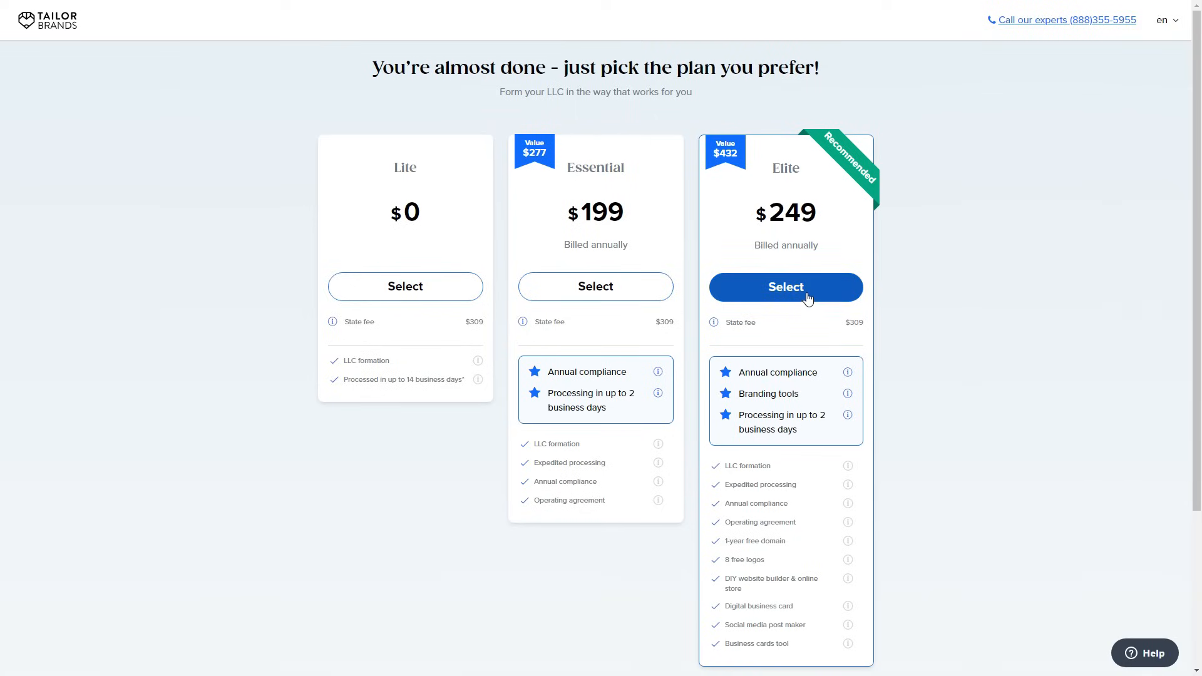
# - Select the Elite plan and proceed to the payment method choice, keeping the registered agent, Employer ID Number and business banking add-ons
pyautogui.click(832, 297)
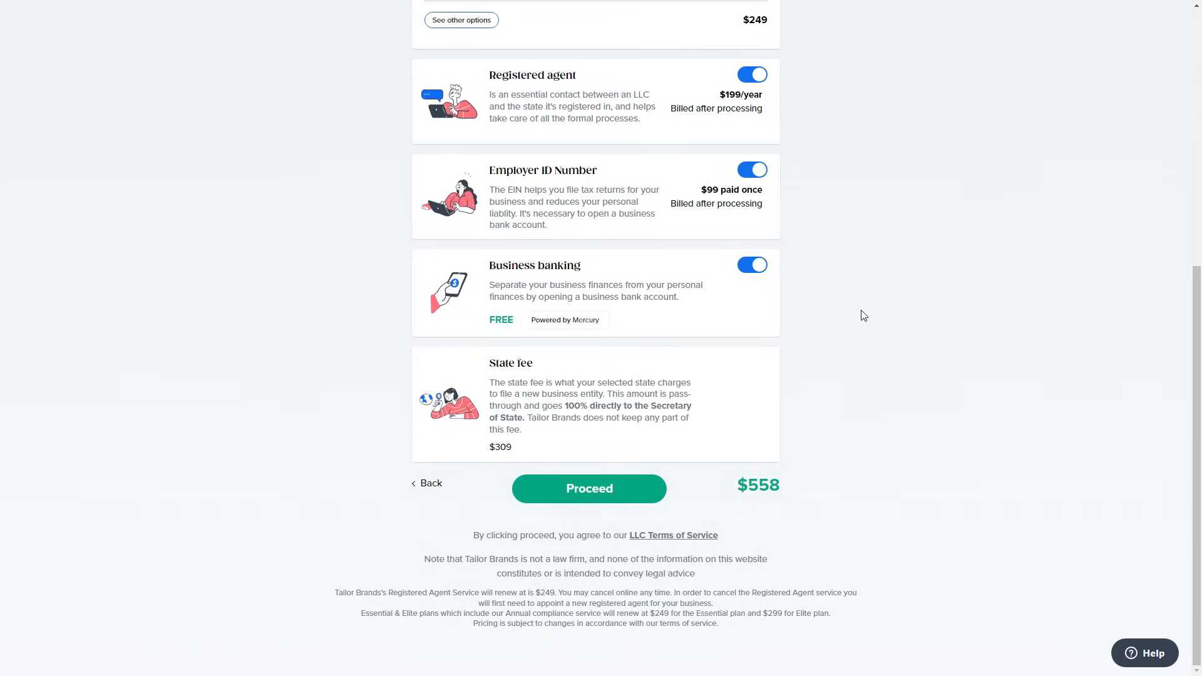
pyautogui.scroll(6, 861, 317)
pyautogui.scroll(-6, 856, 319)
pyautogui.click(628, 495)
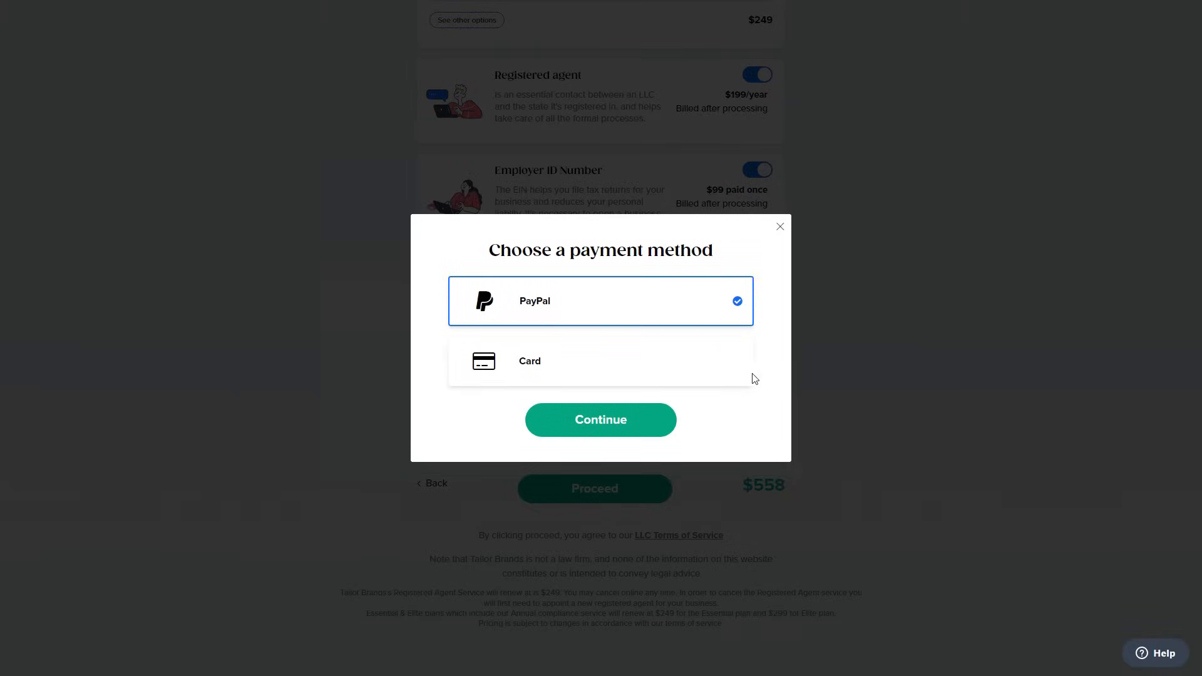